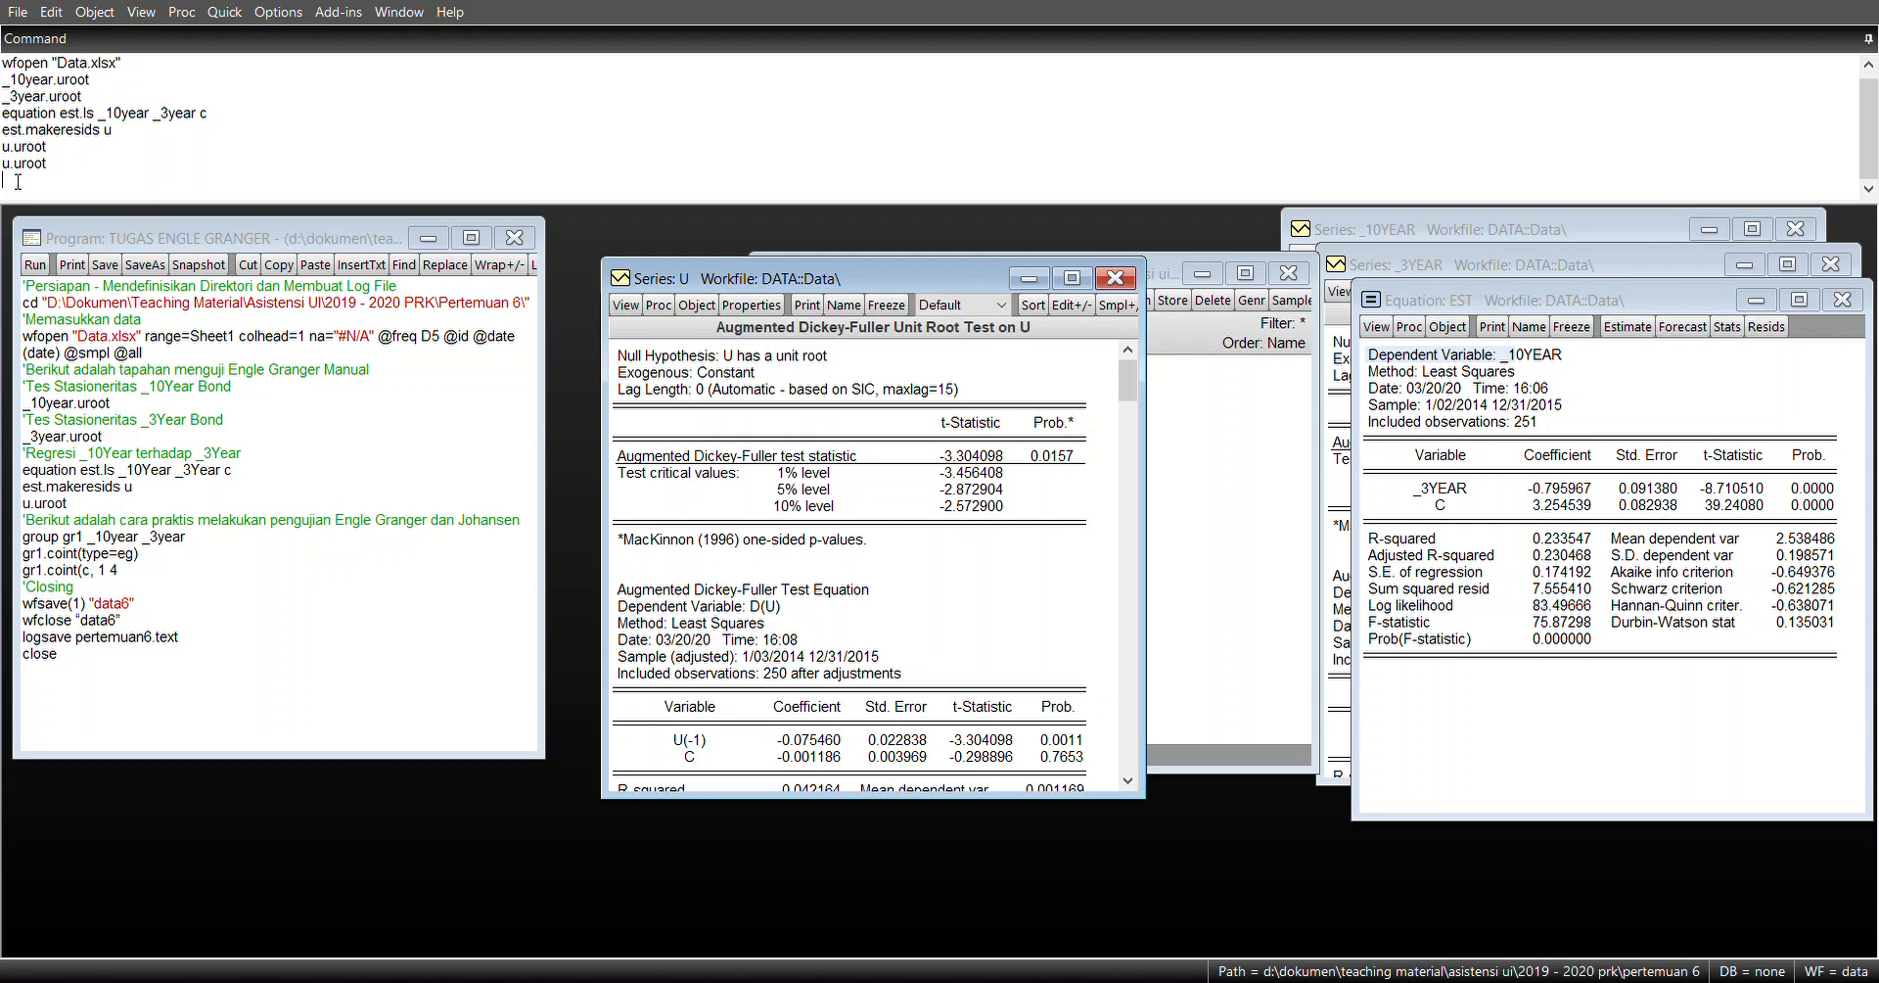
- Create a group named gr1 from the series _10year and _3year, view its data from the workfile, and close it
text(group gr1 _10year _3year)
key(Return)
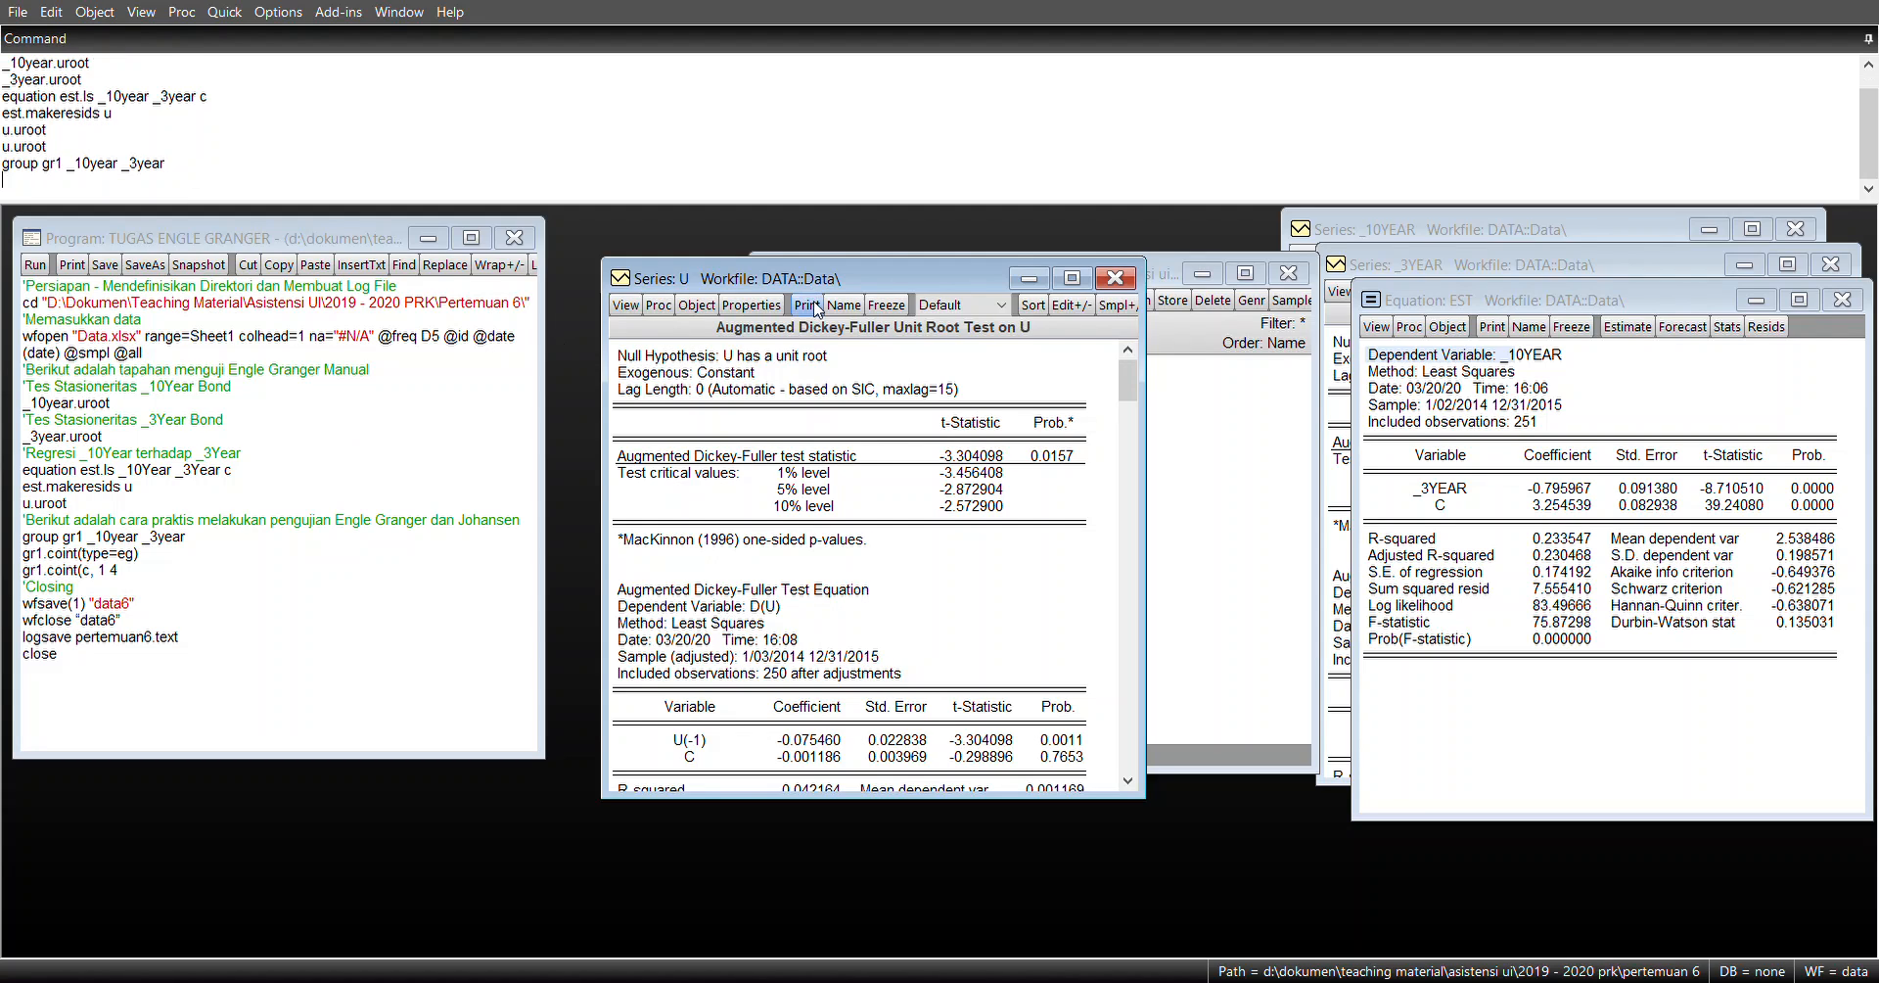
click(1226, 456)
click(801, 453)
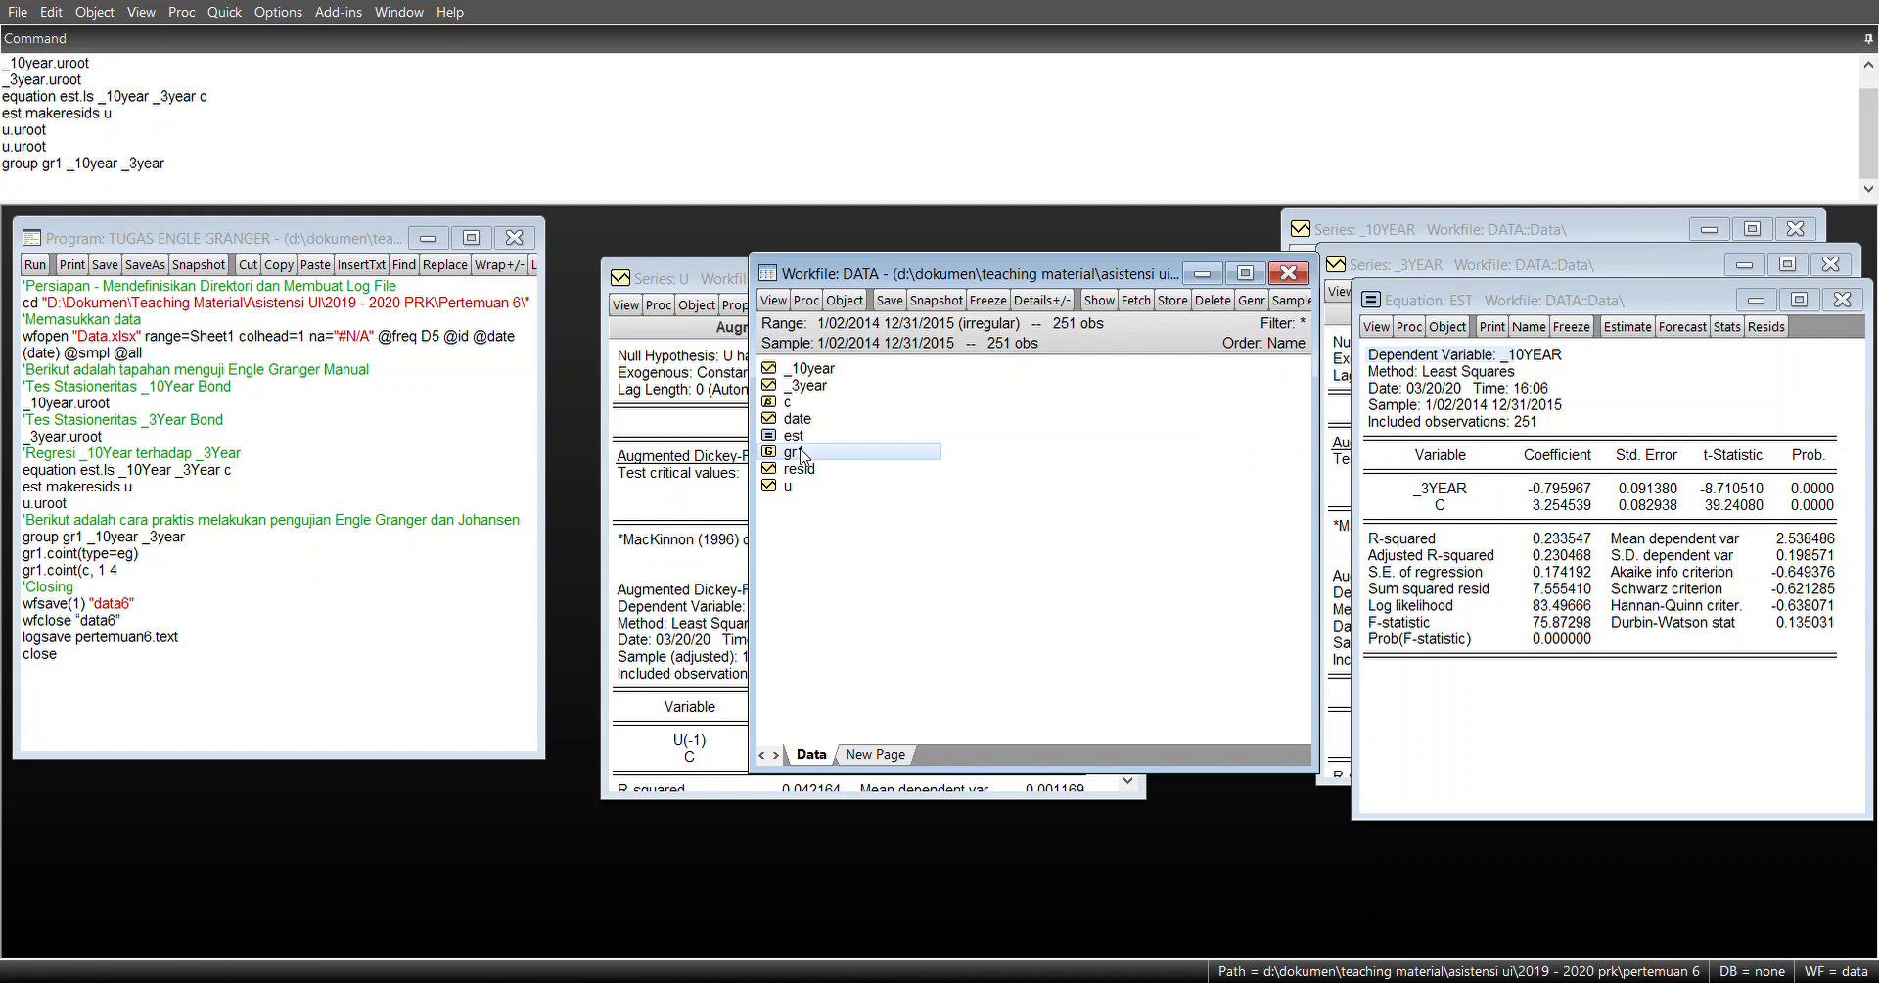
double_click(801, 453)
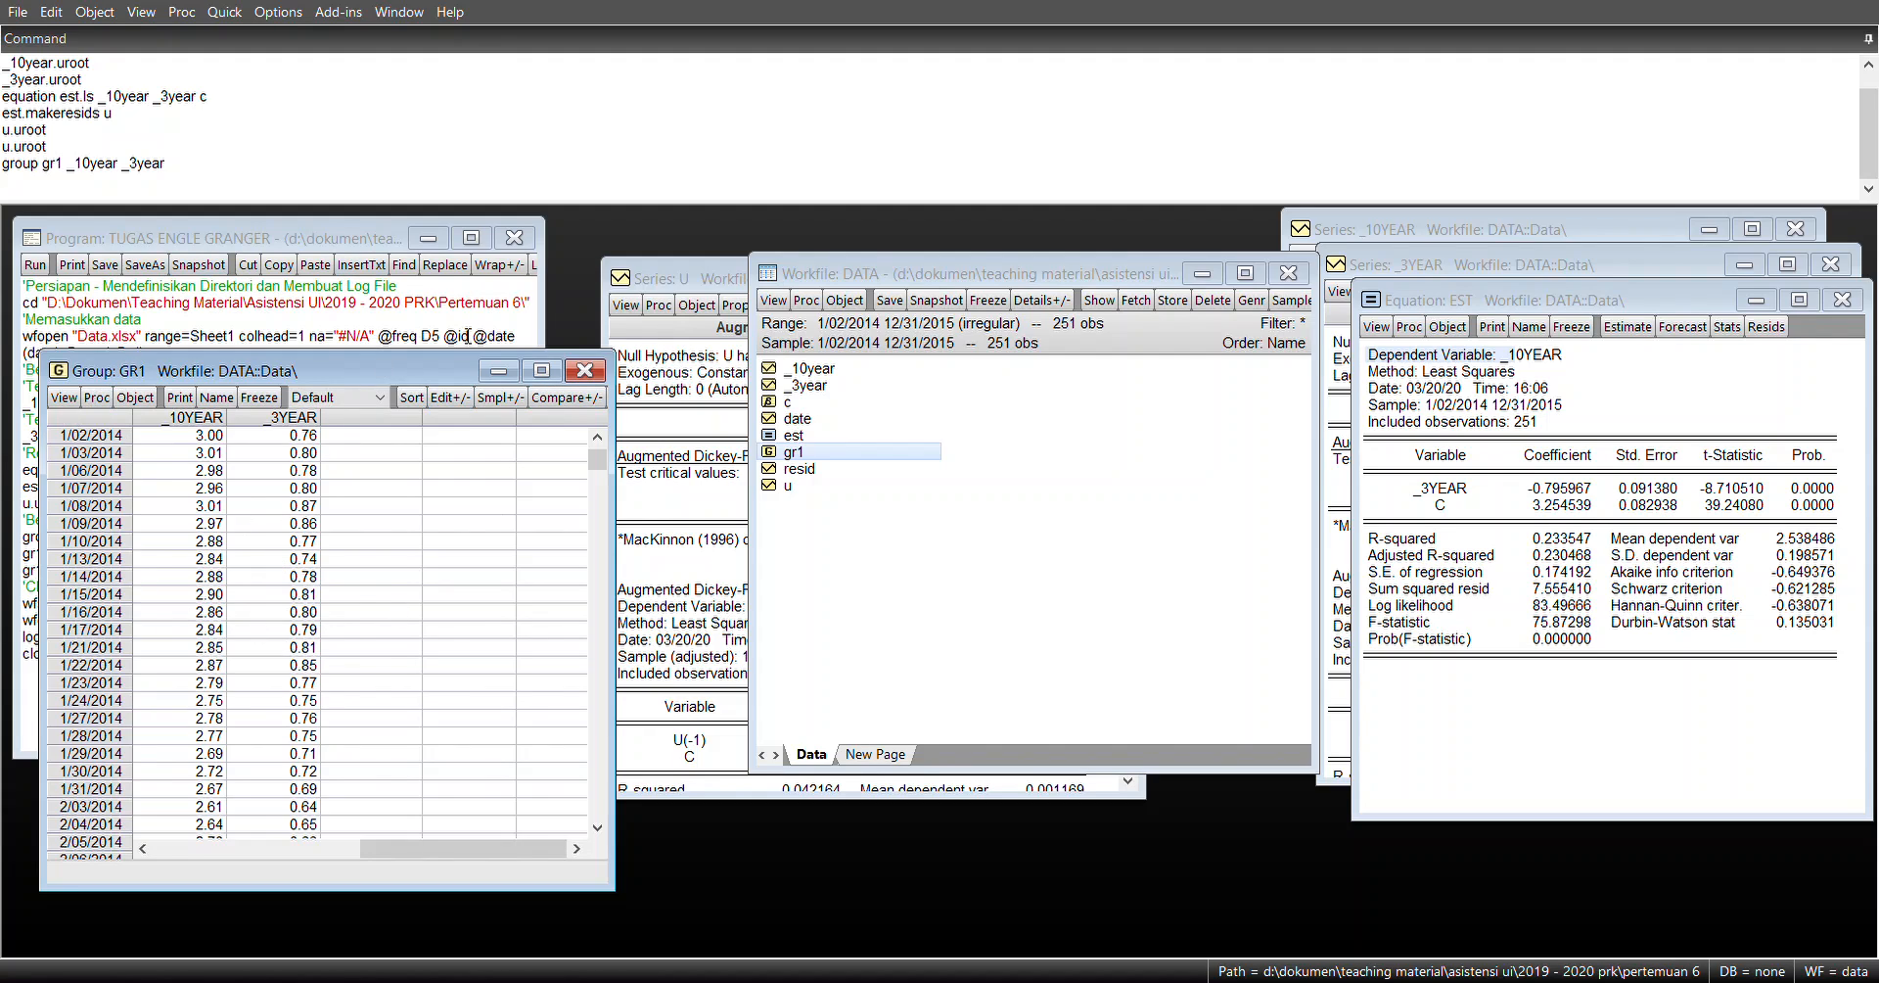
click(585, 370)
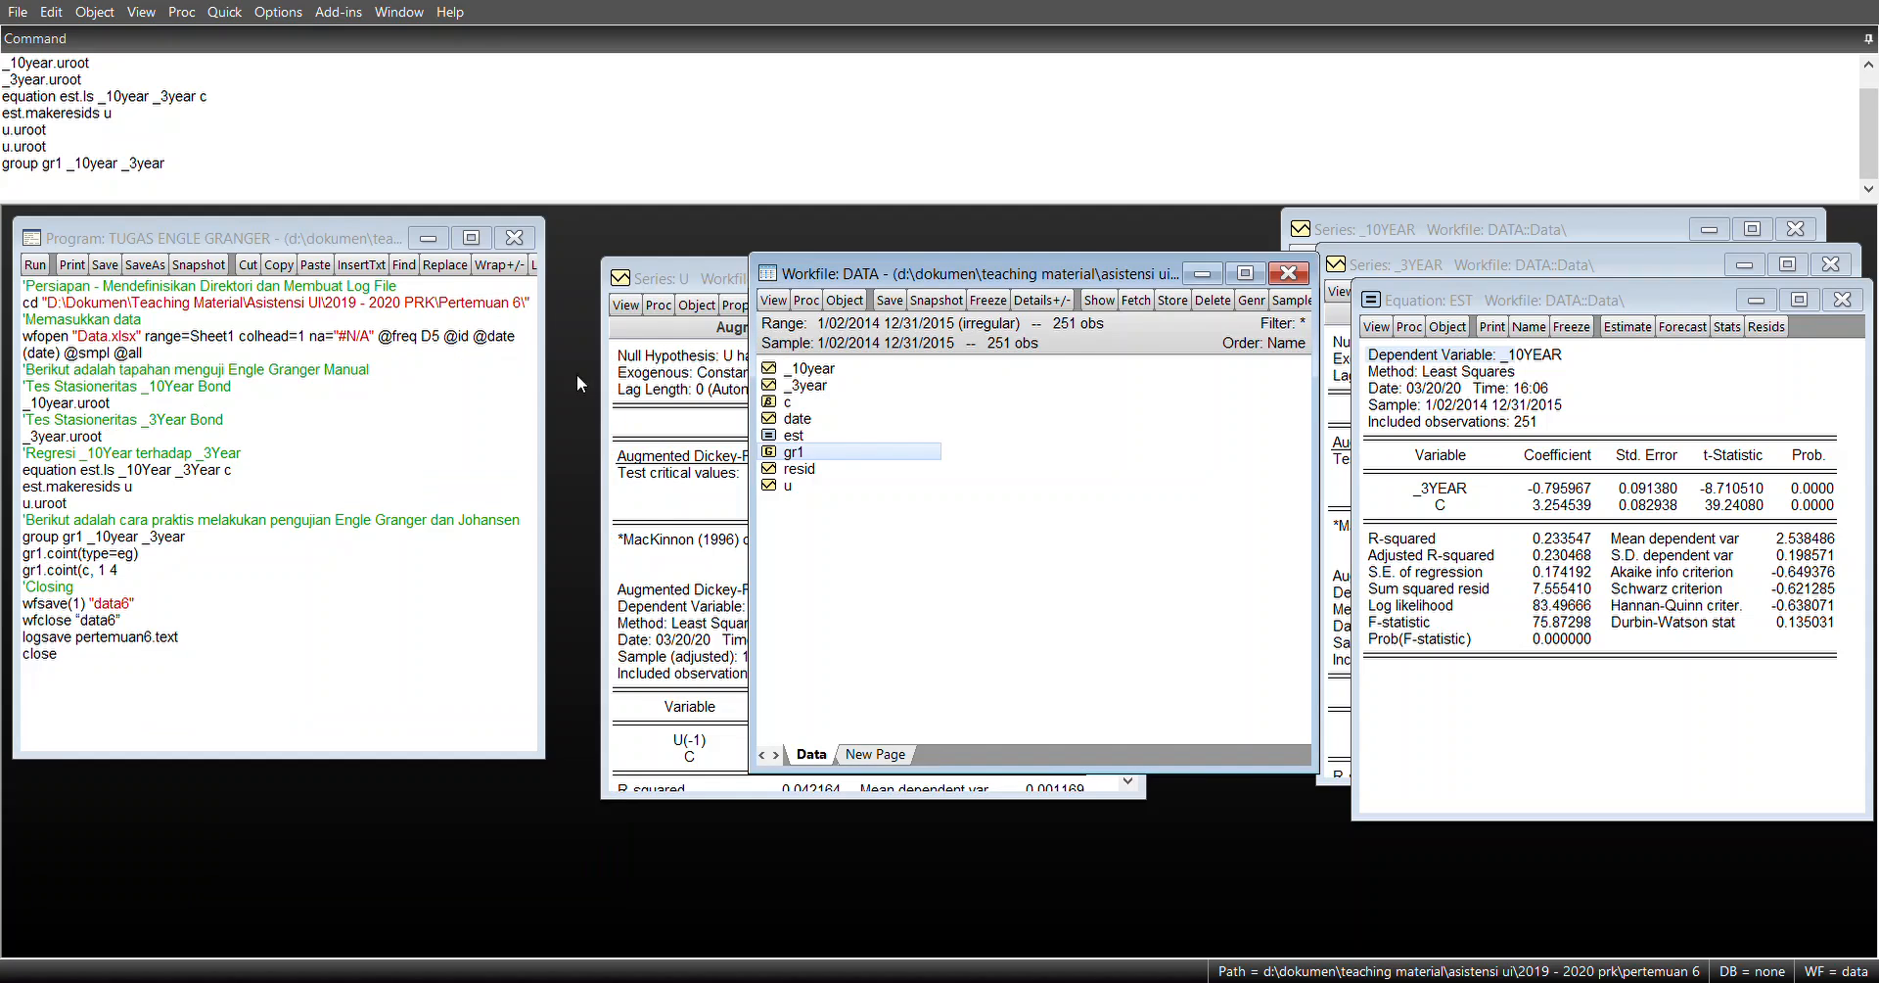
- Run the Johansen cointegration test on the group with gr1.coint and arrange the result and workfile windows side by side
click(55, 192)
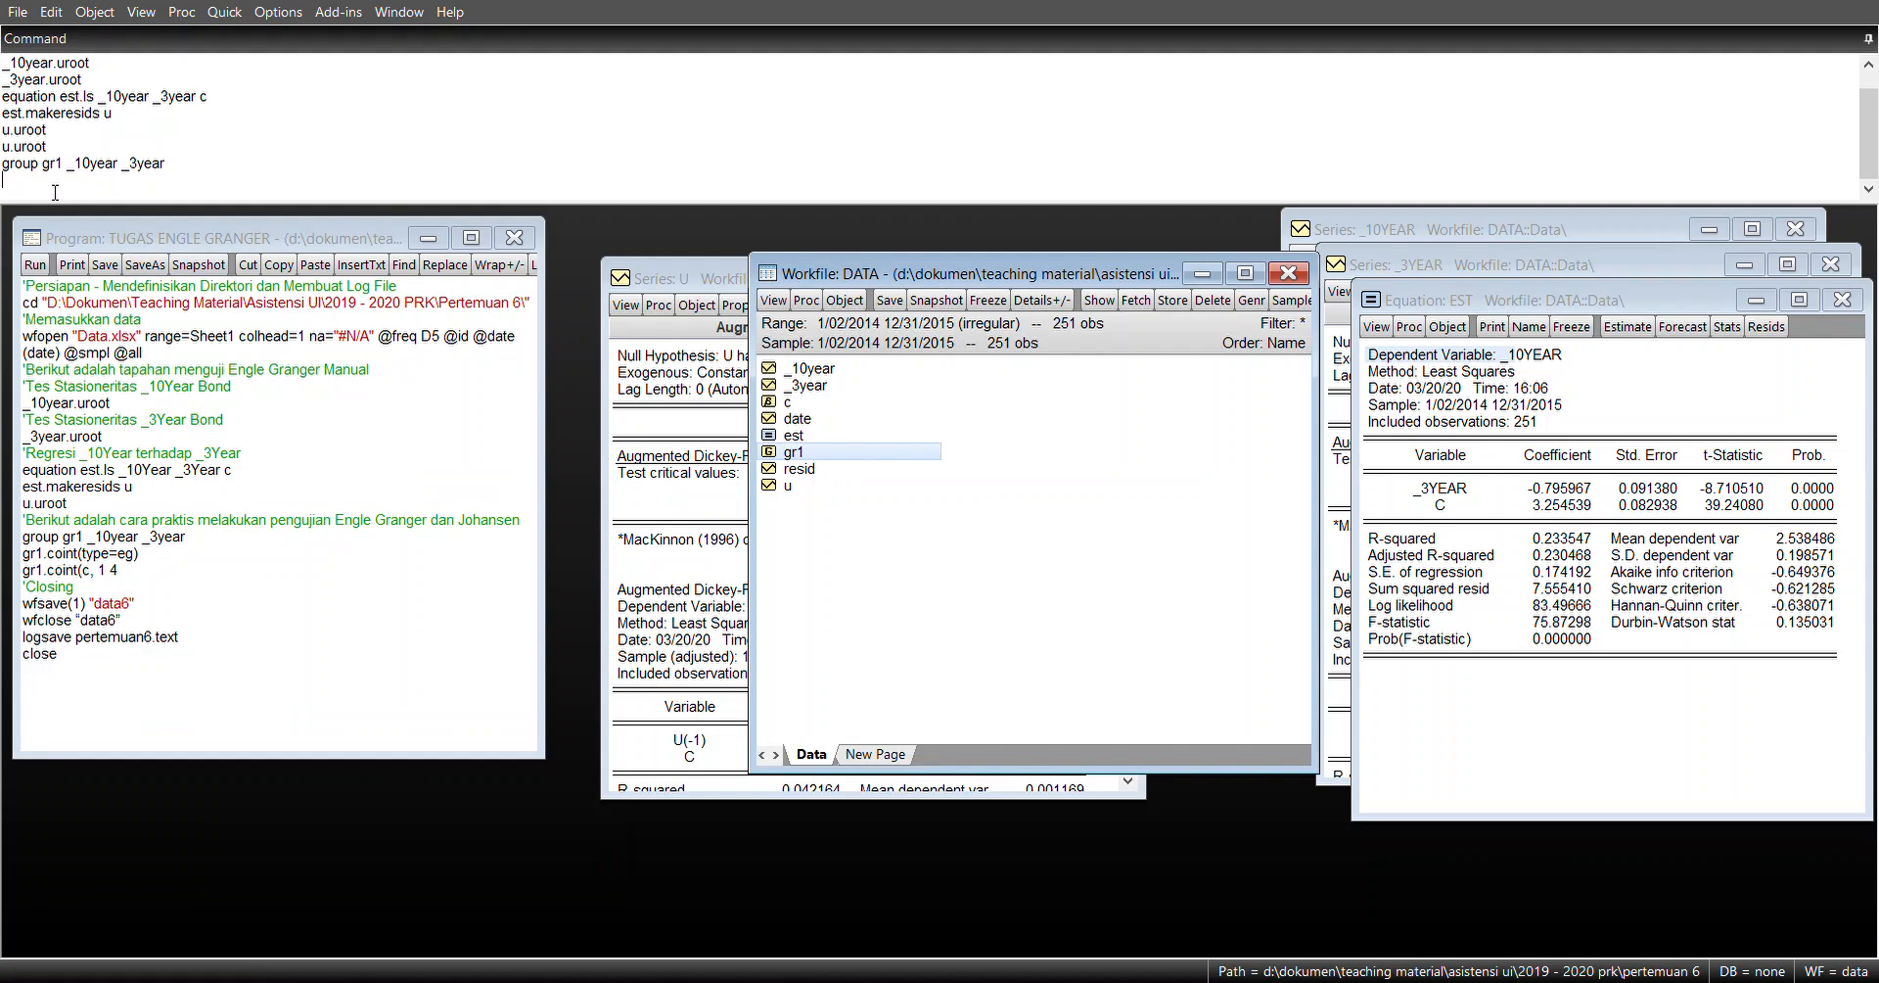
text(gr1.coint)
key(Return)
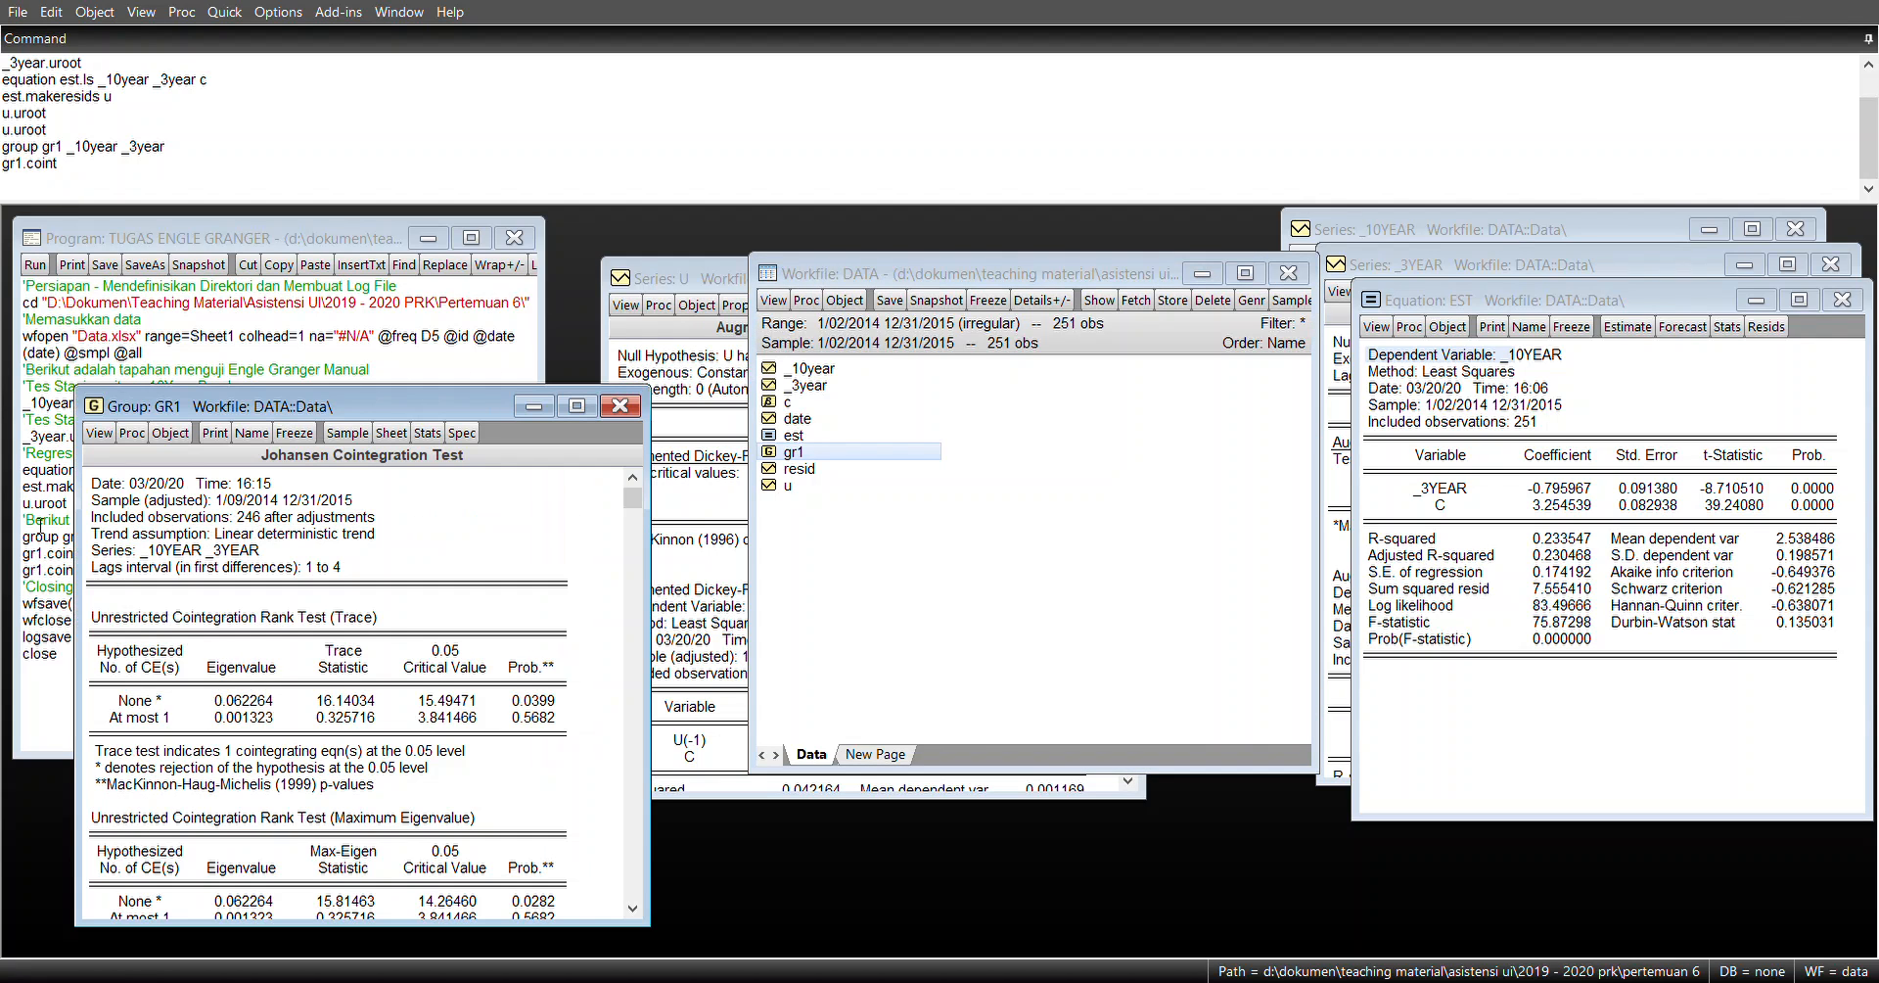
drag(279, 411, 1222, 365)
drag(902, 283, 739, 291)
click(1240, 356)
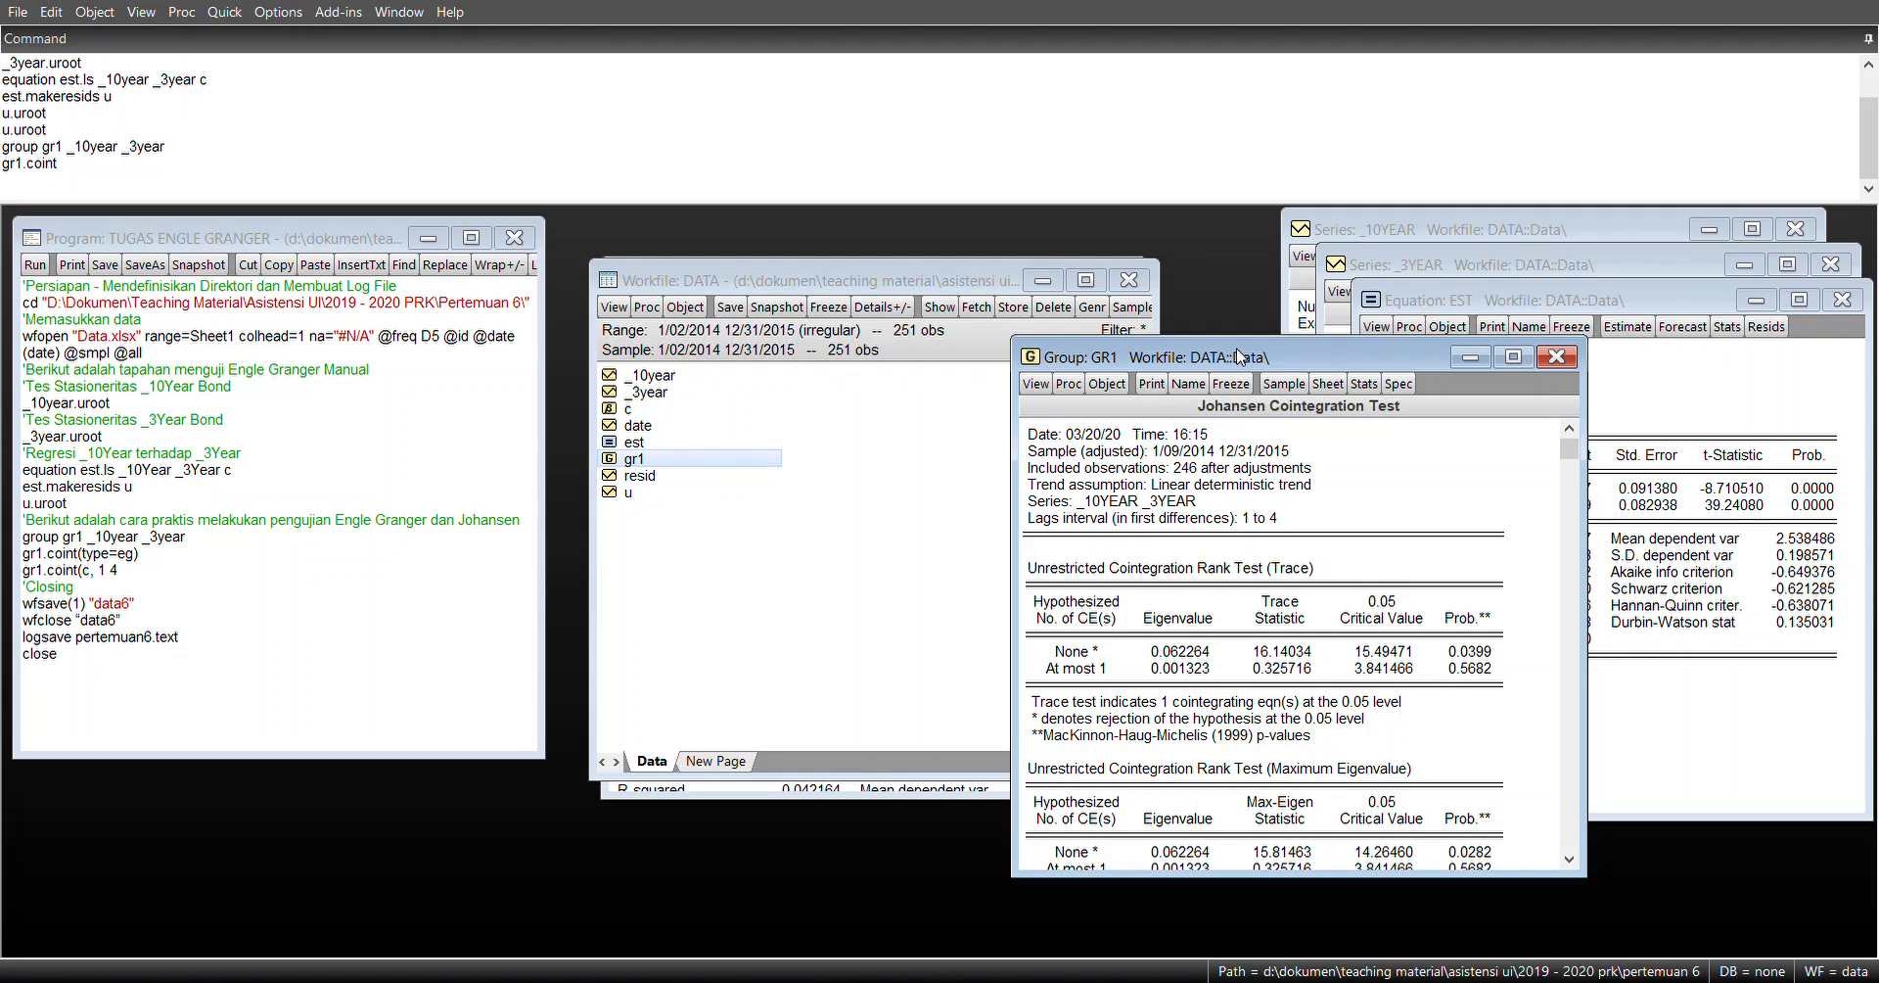
- Look over the trace rank test table and the start of the maximum eigenvalue table in the Johansen results
click(1091, 607)
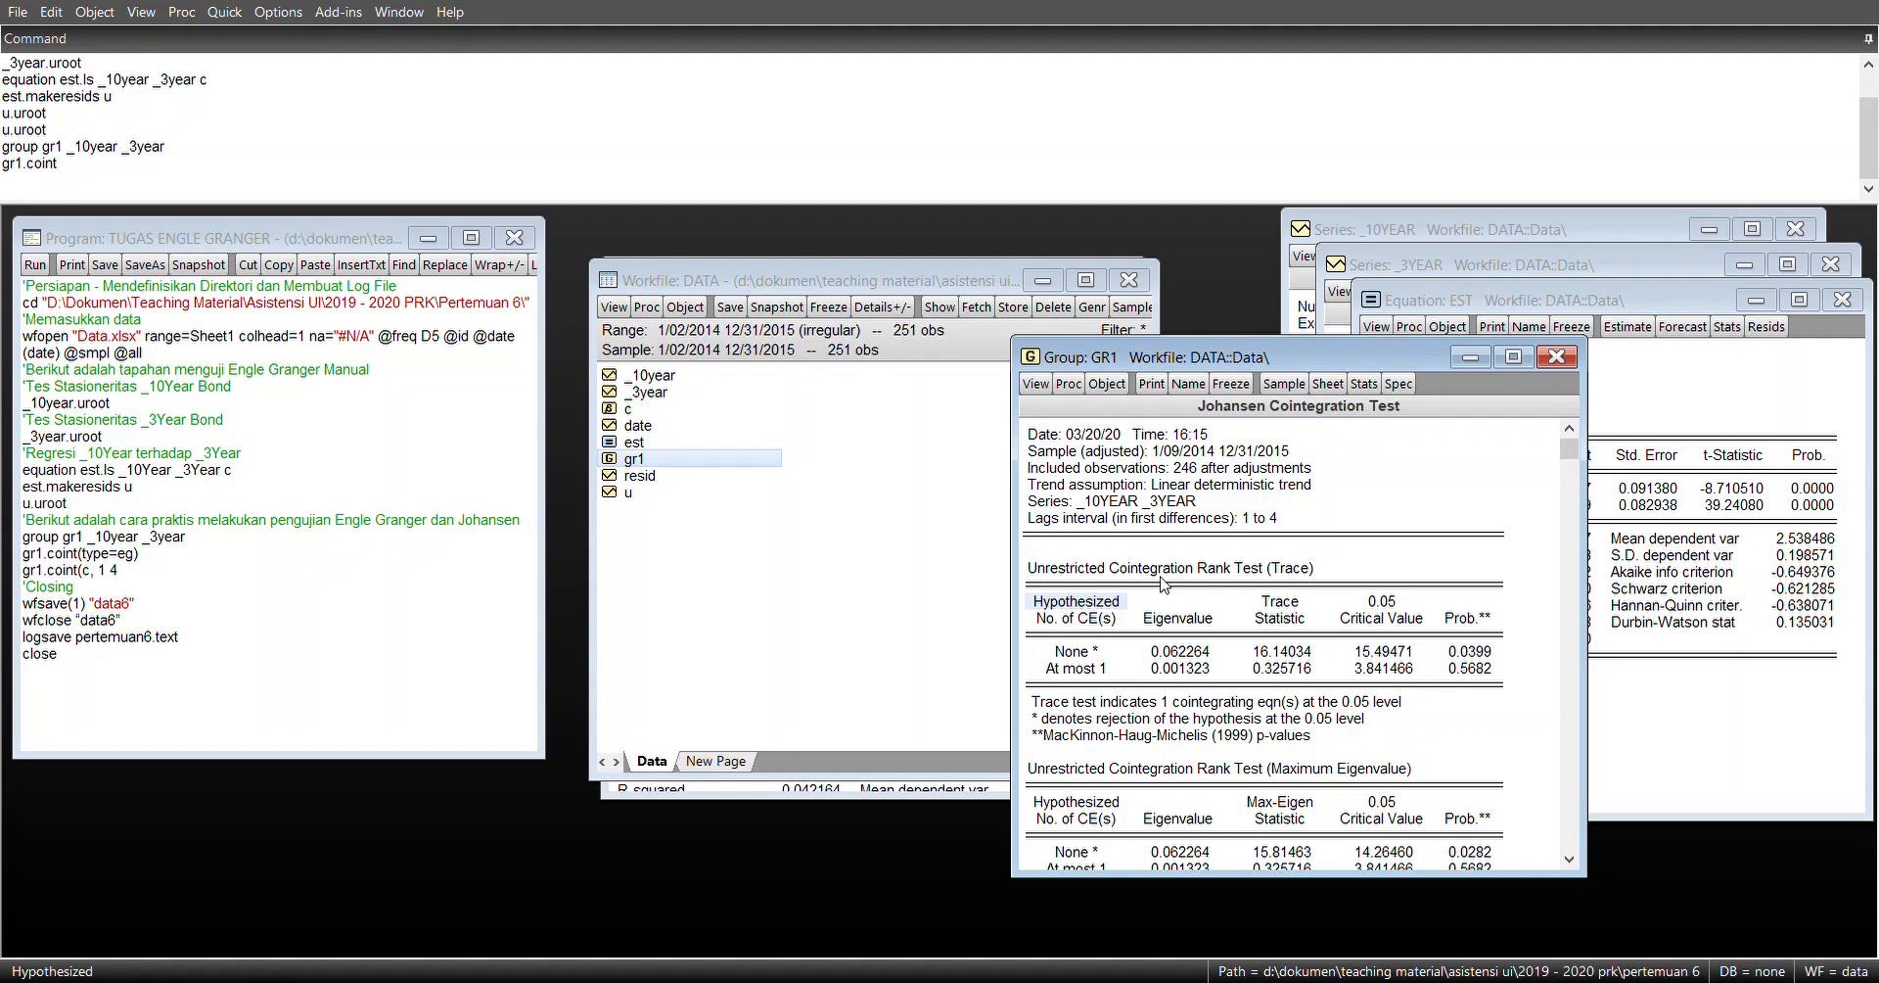
click(1164, 675)
key(Down)
key(Down)
key(Down)
key(Down)
key(Down)
key(Down)
key(Down)
key(Down)
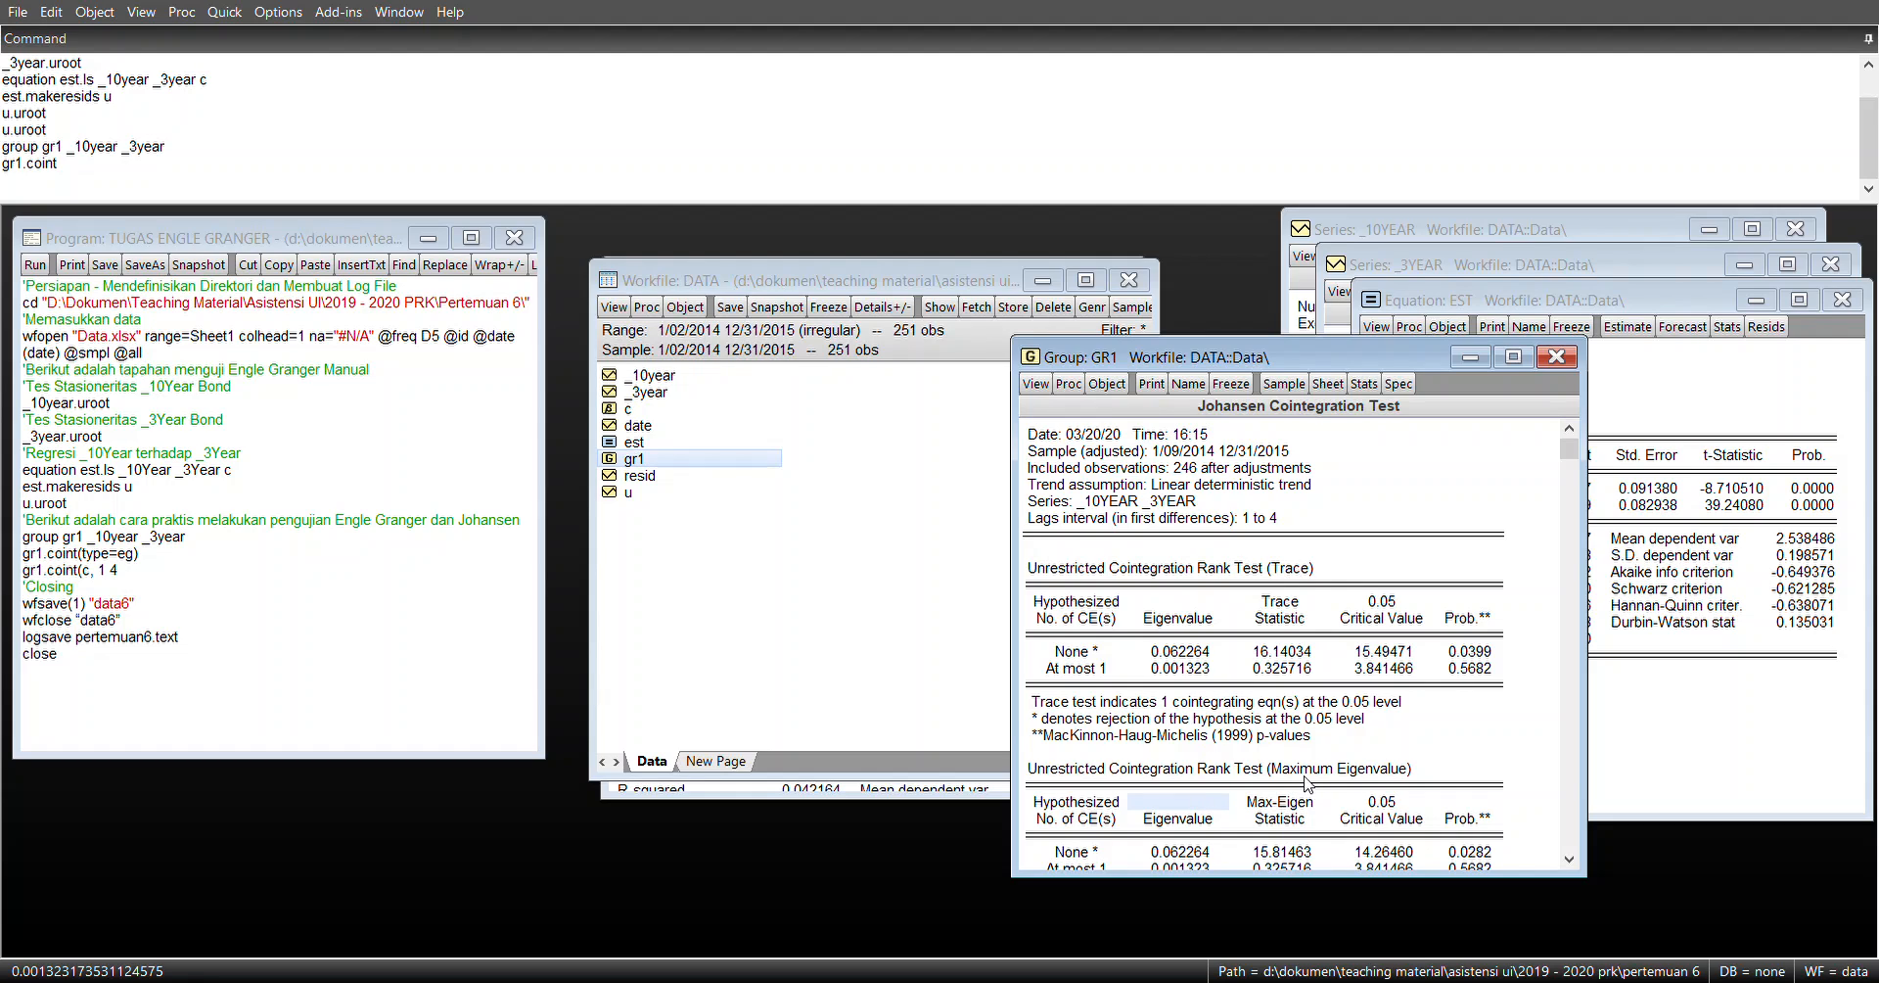
- Compare the trace statistic with the 0.05 critical value and check the probability for the "None" hypothesis
click(1074, 657)
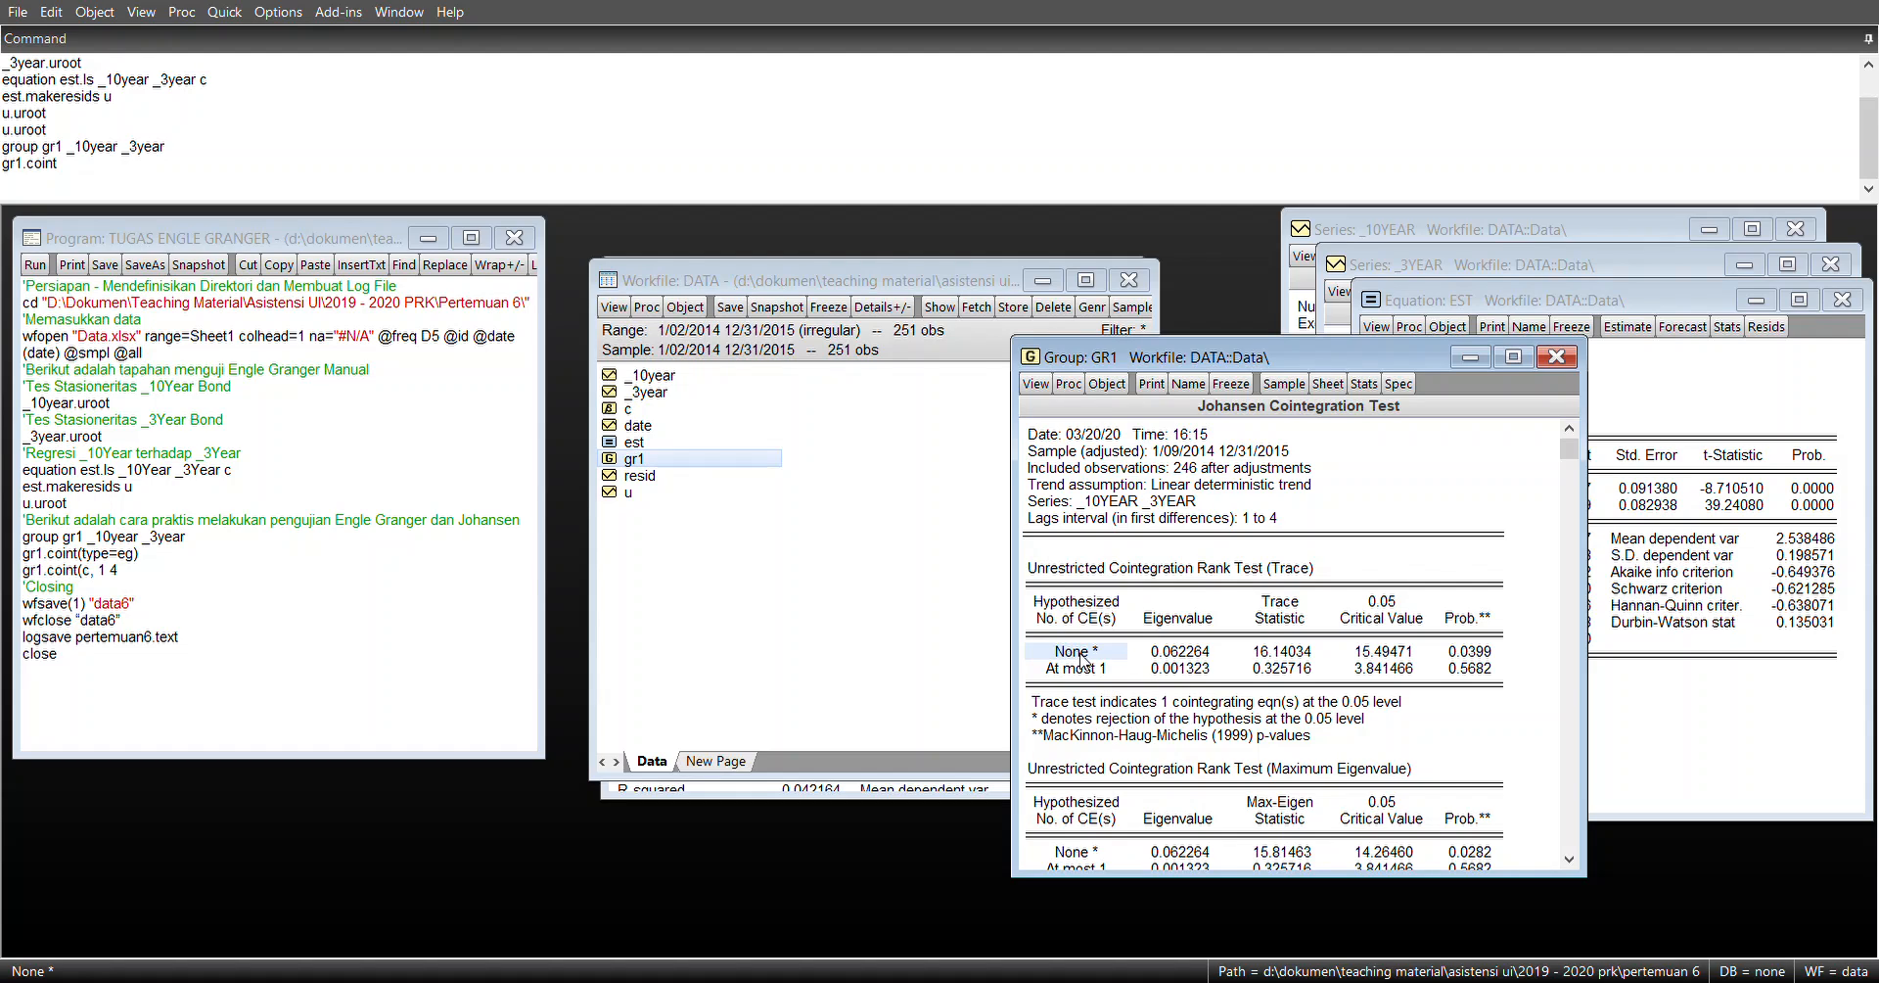
click(1162, 658)
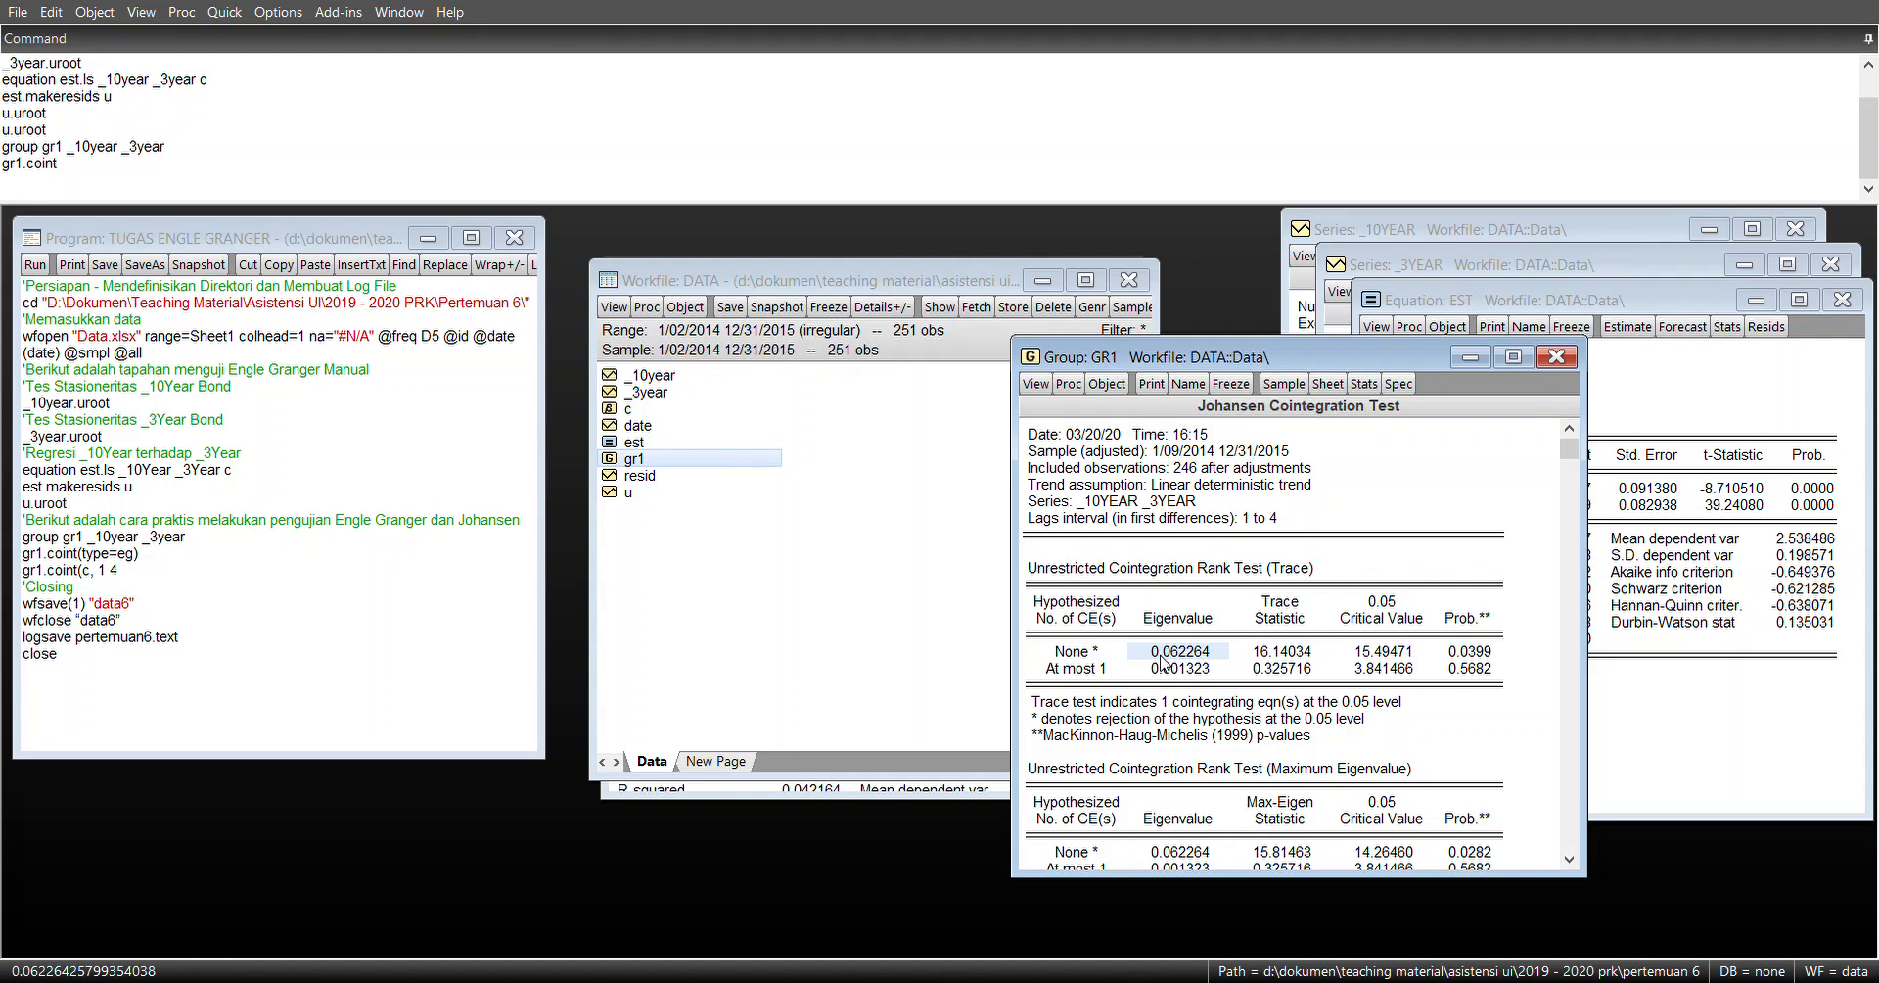
key(Right)
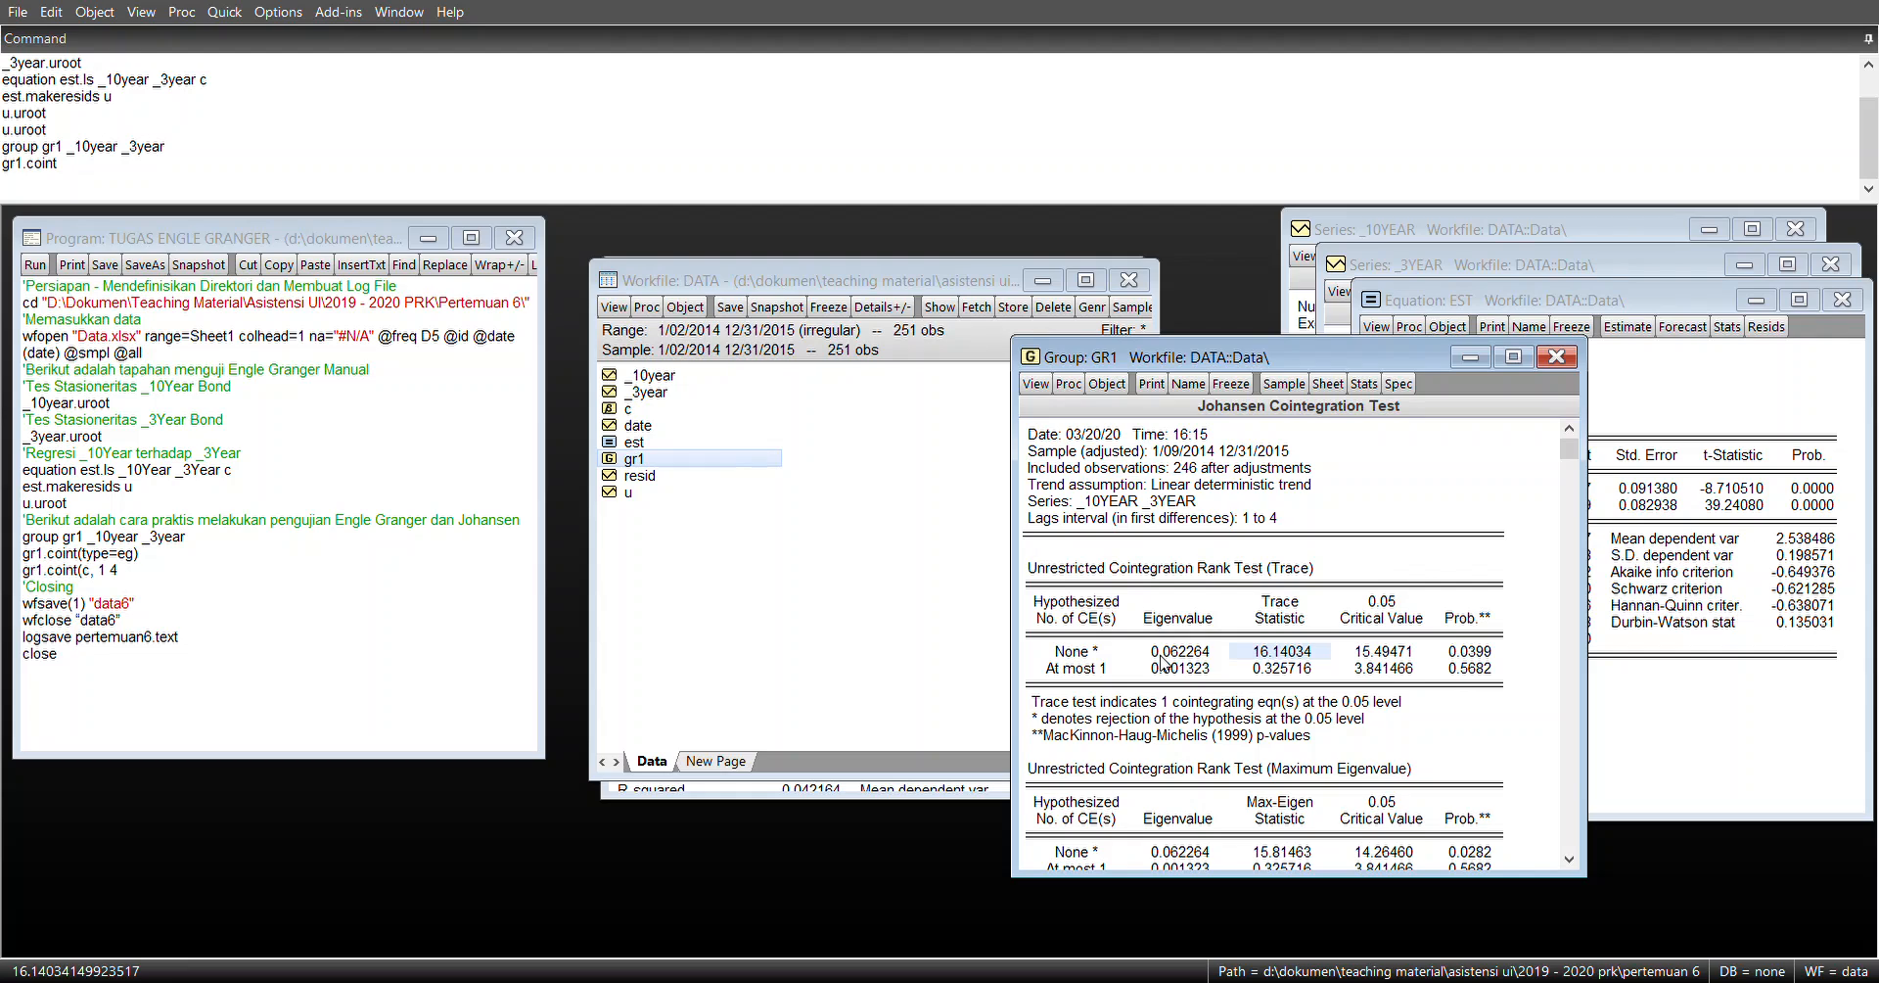
key(Left)
key(Right)
click(1355, 656)
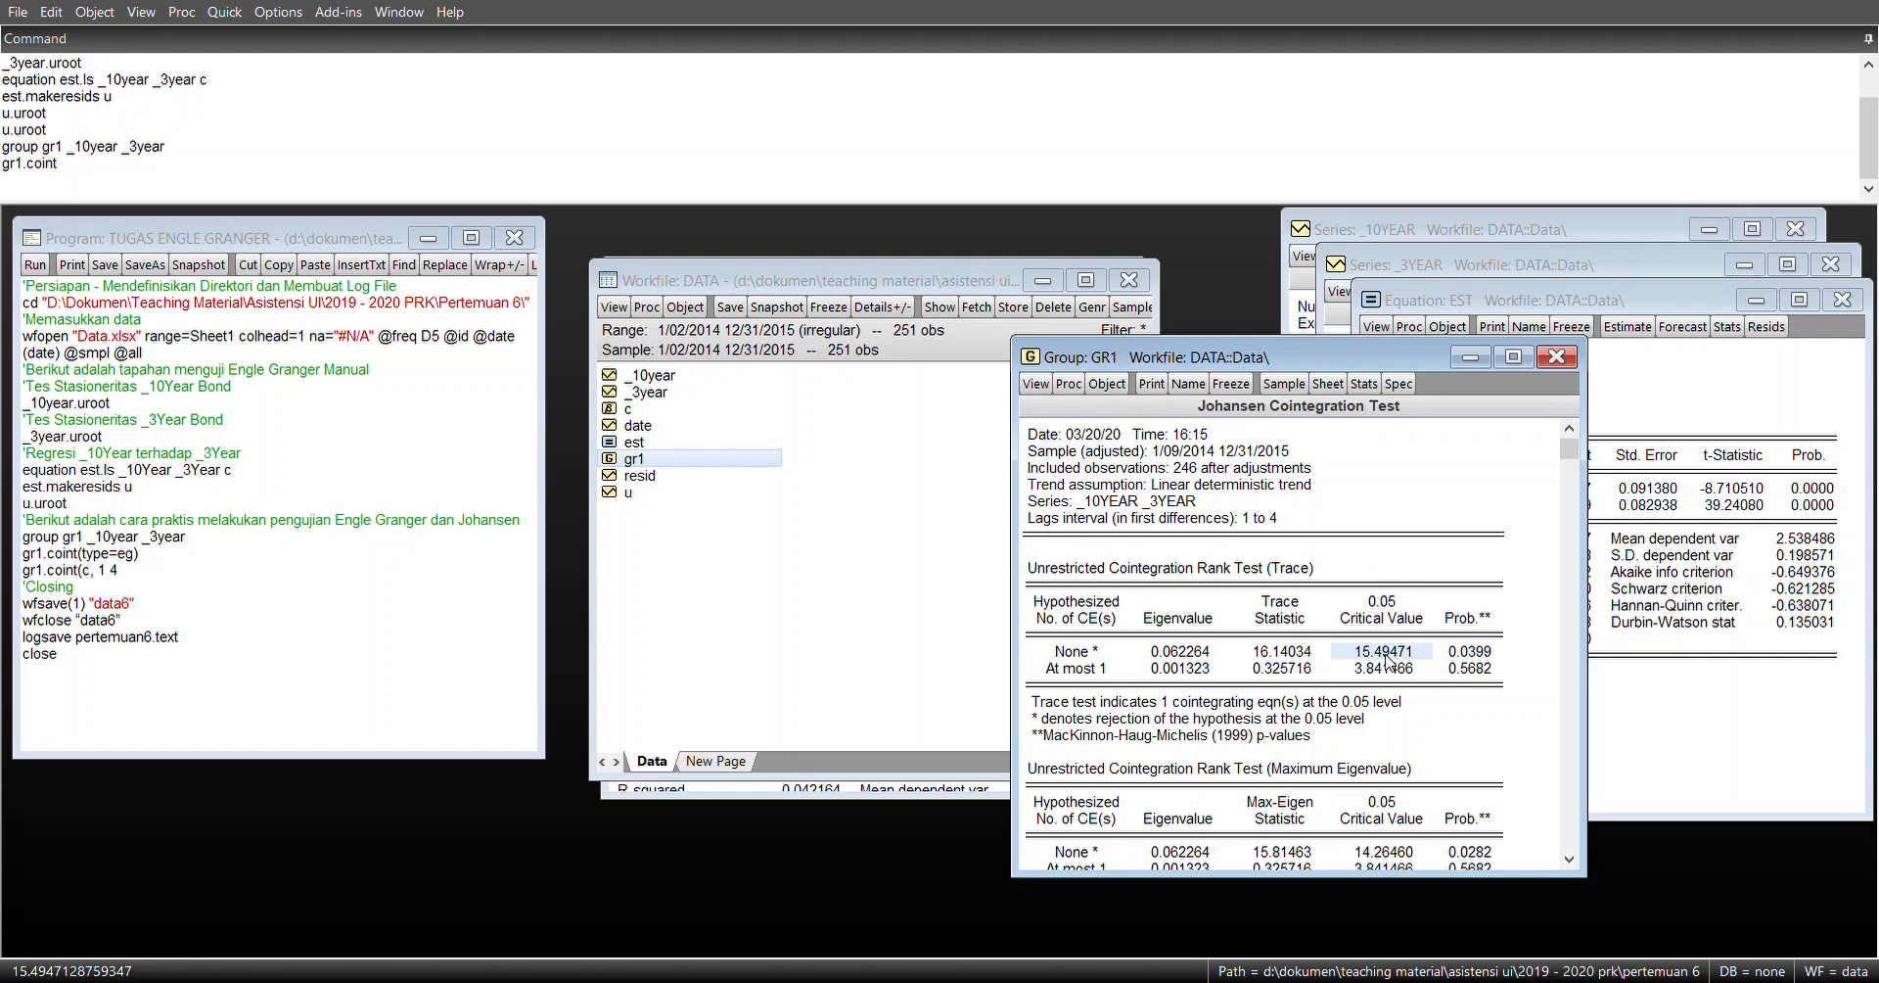
key(Left)
key(Right)
click(1459, 654)
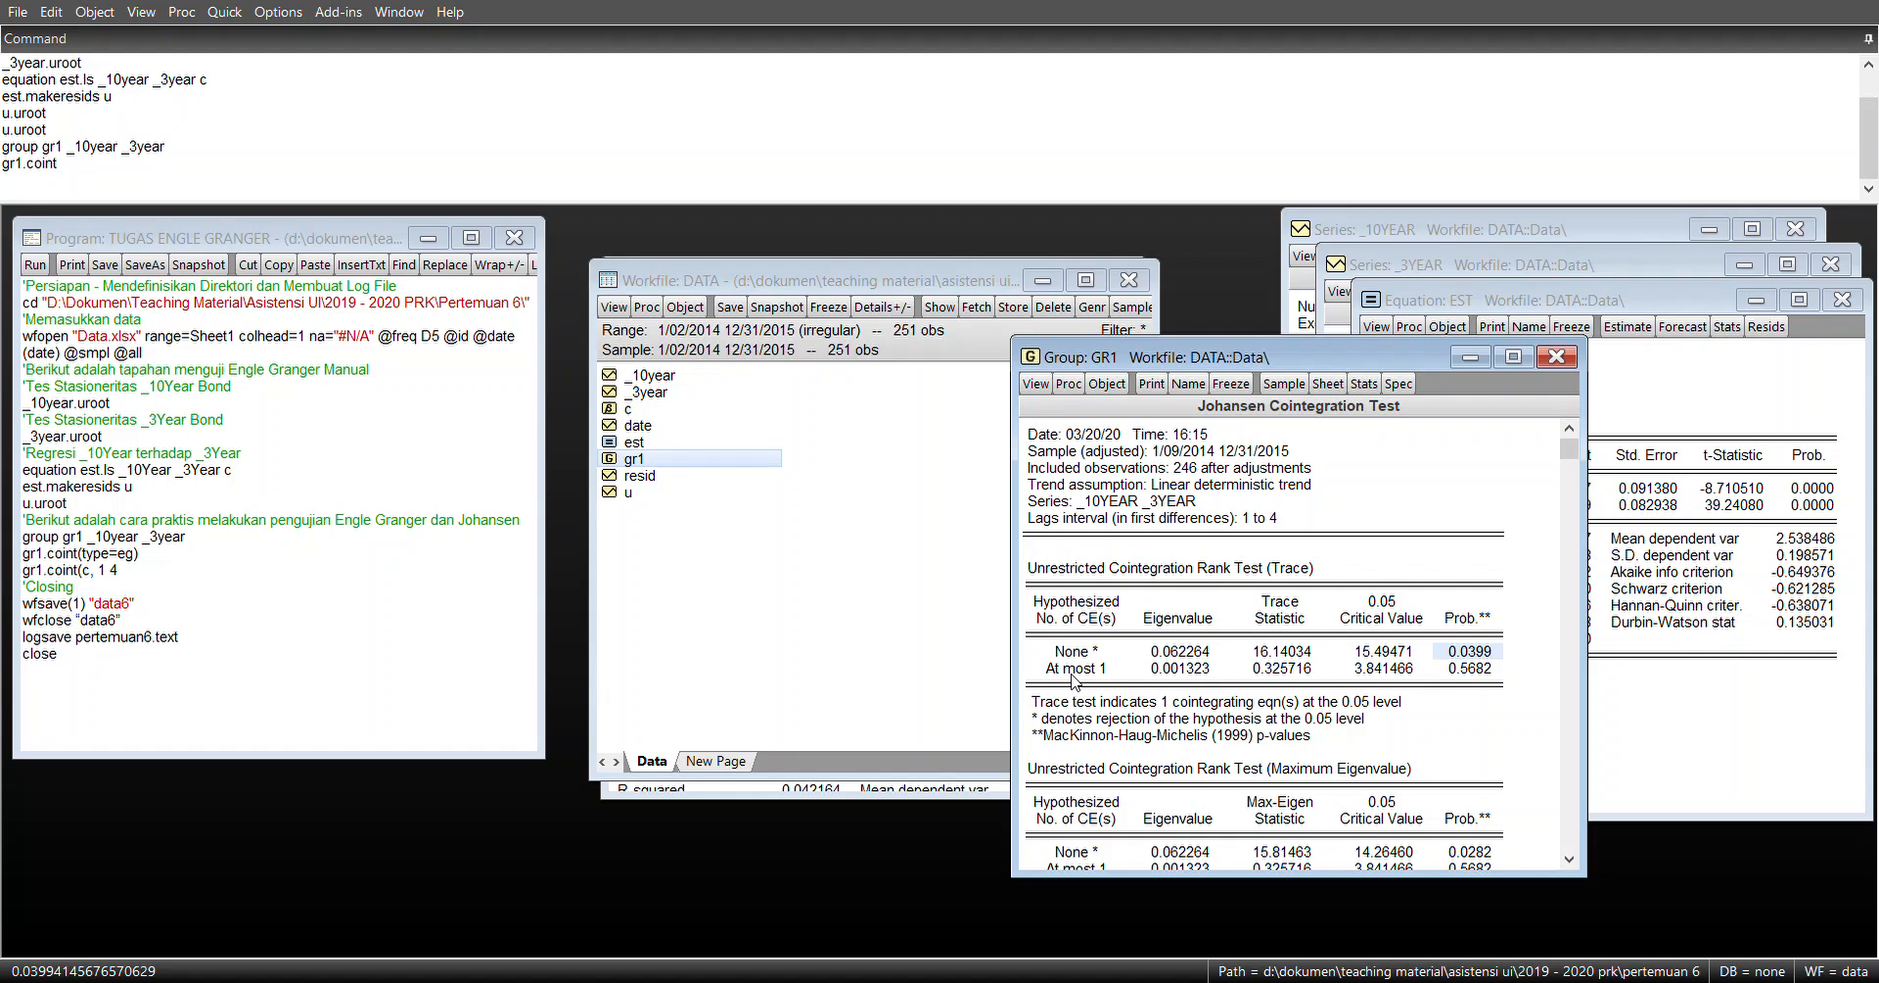
- Examine the trace test's "At most 1" row and read the note on the number of cointegrating equations
click(1279, 670)
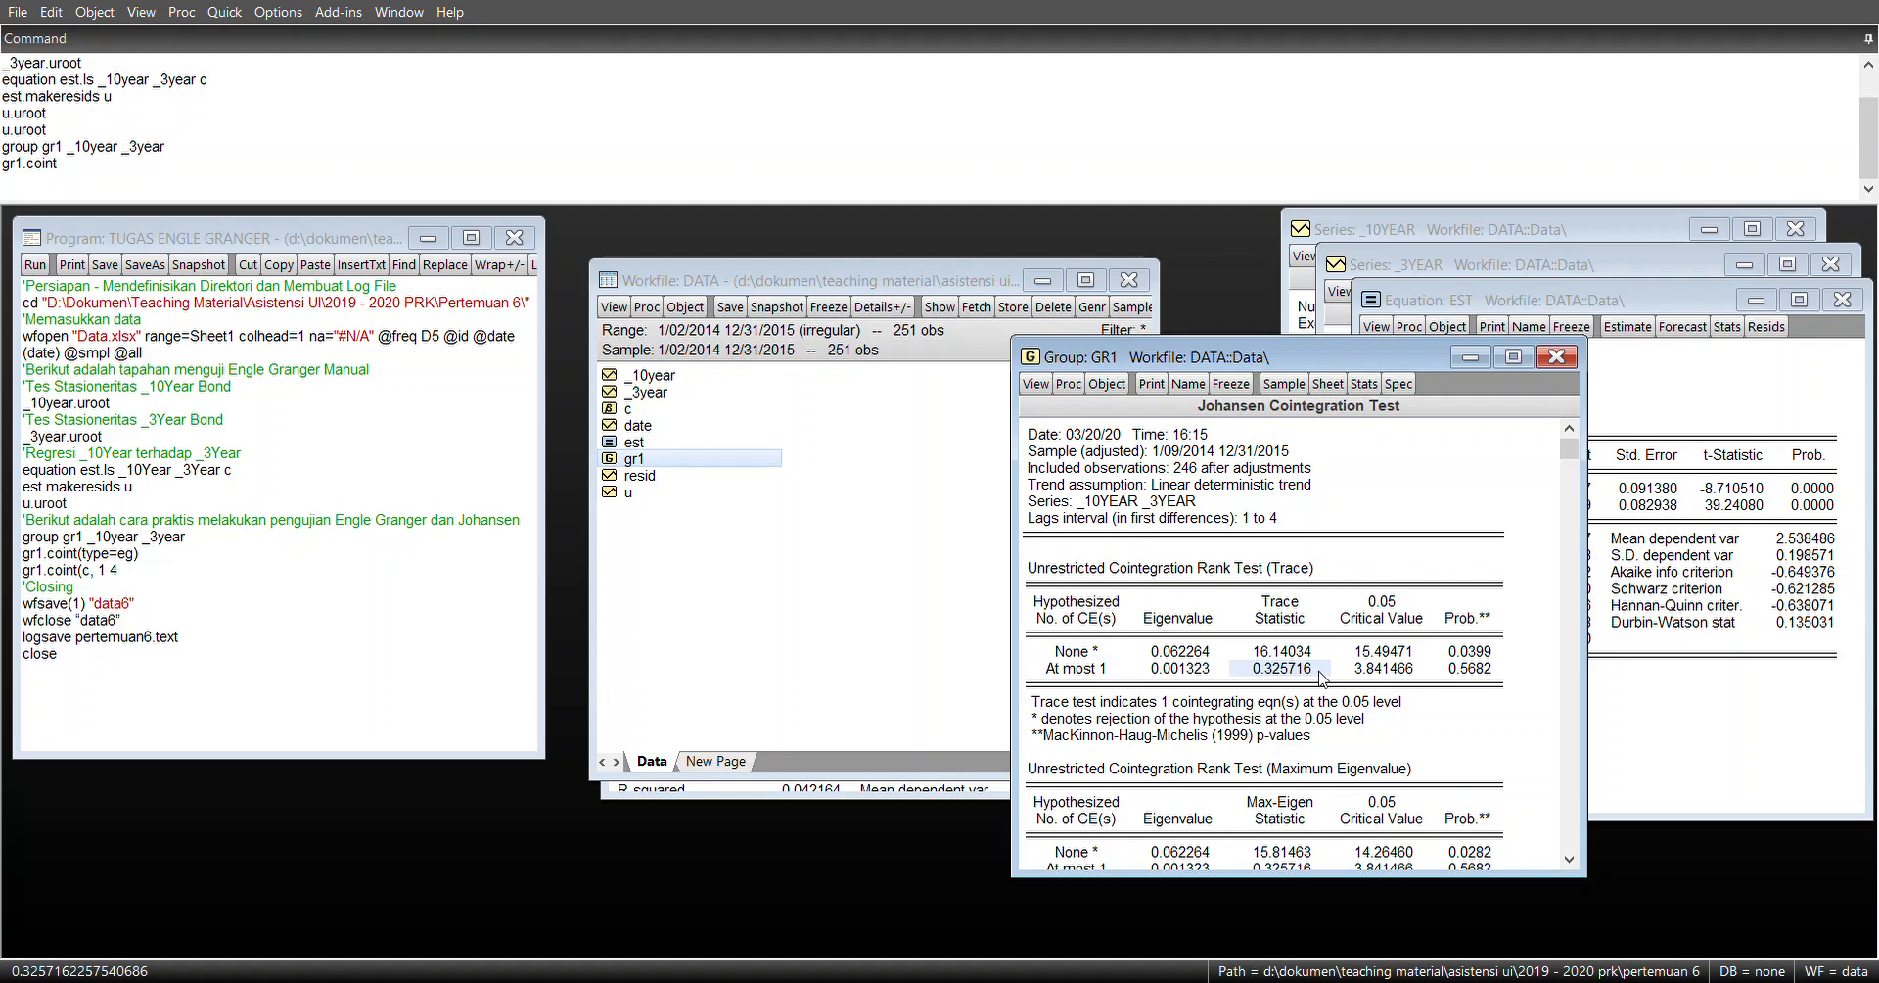
click(1385, 672)
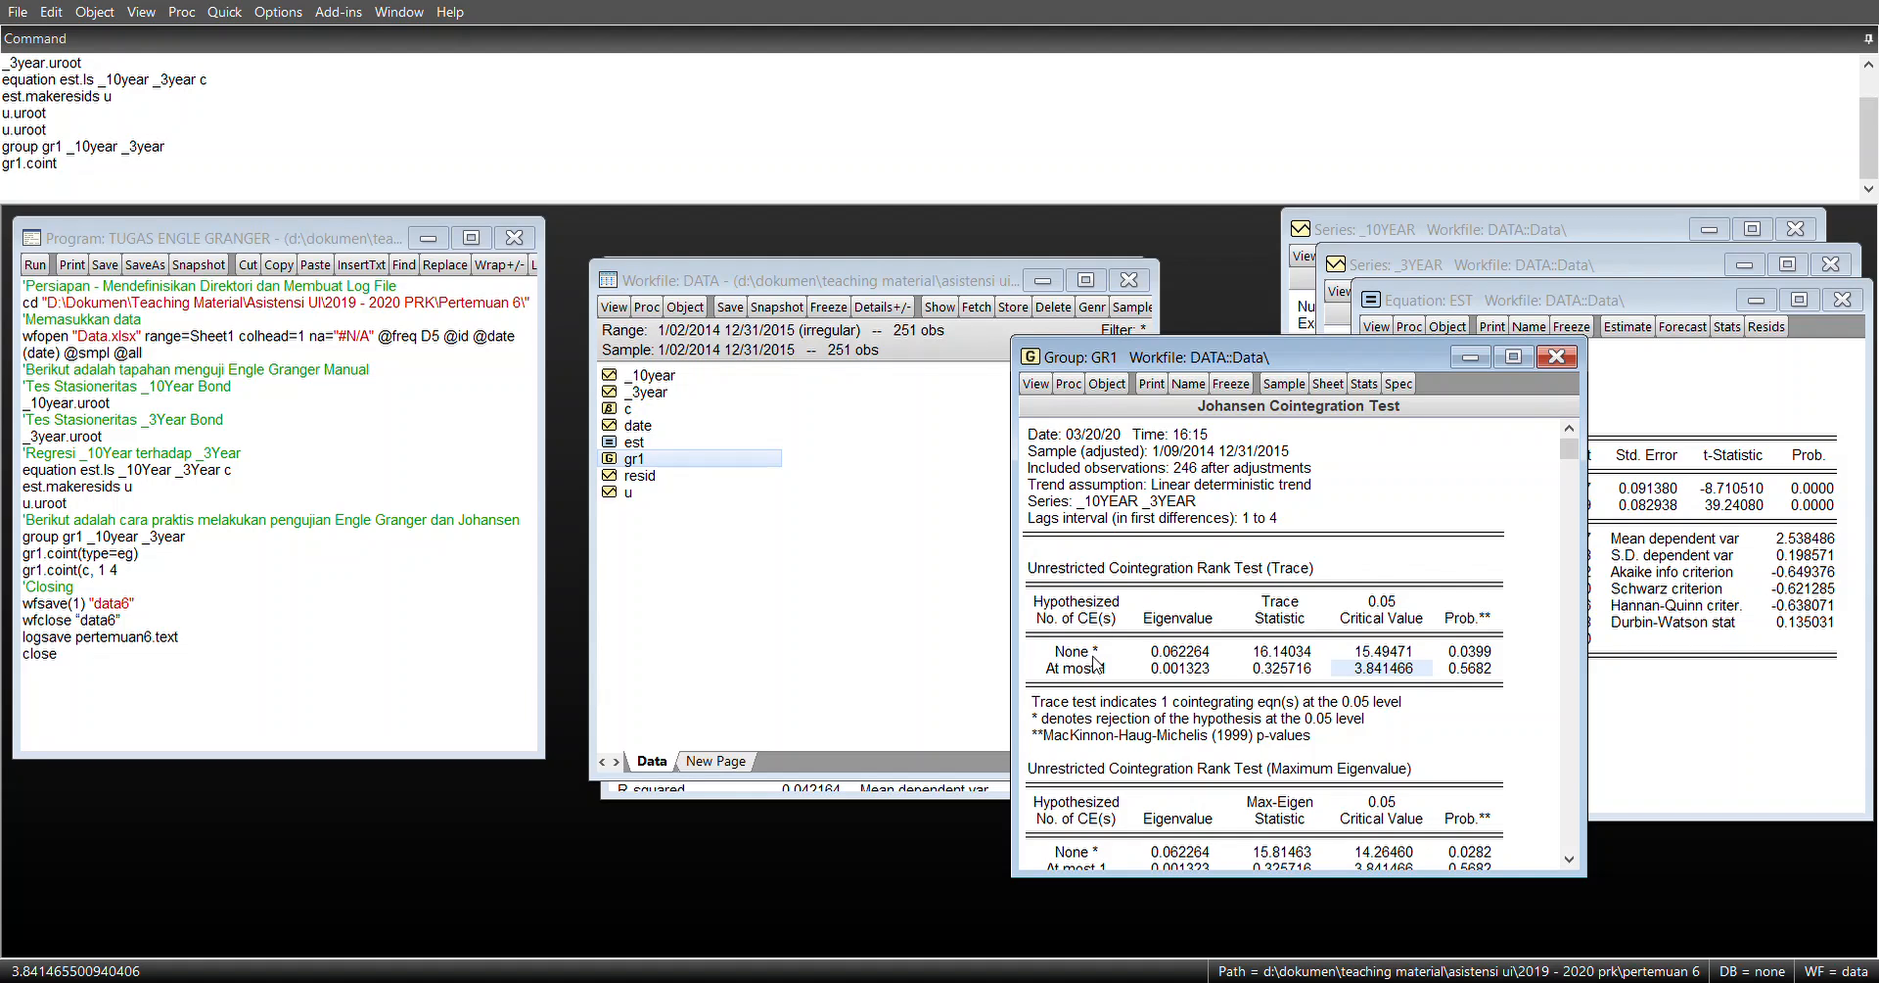
click(1093, 655)
click(1082, 673)
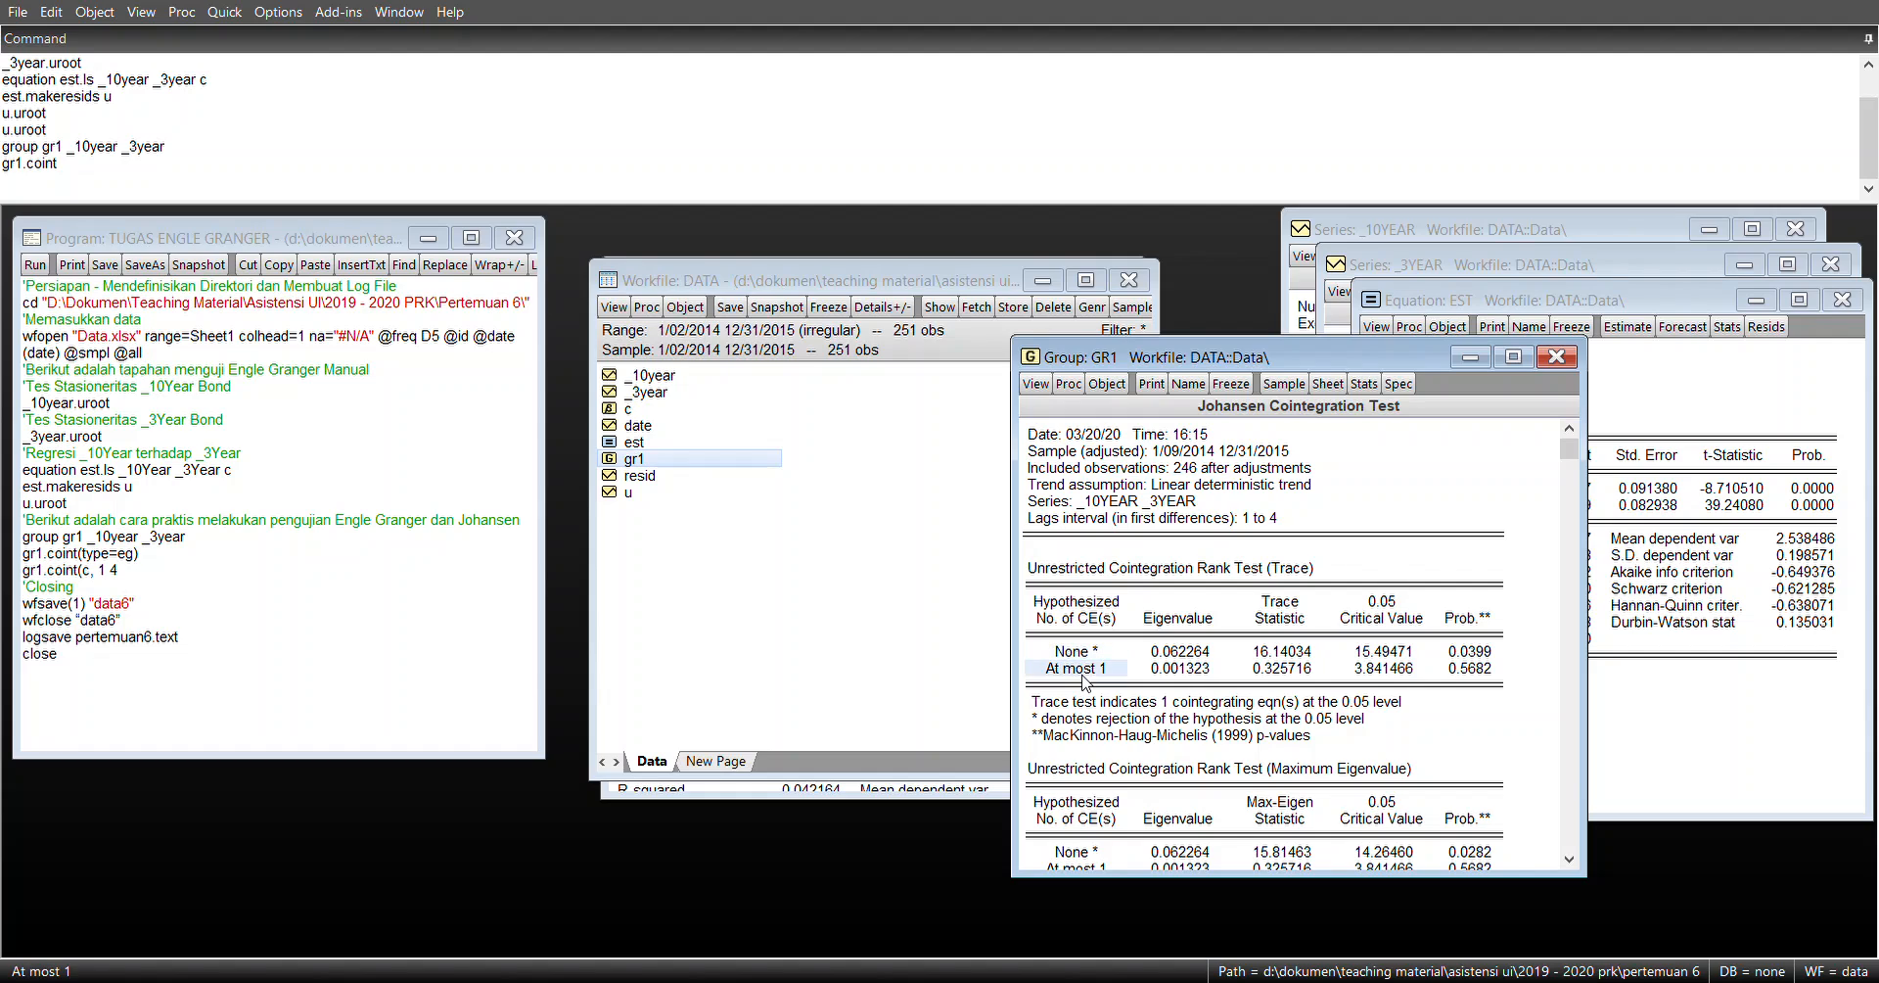
click(1074, 655)
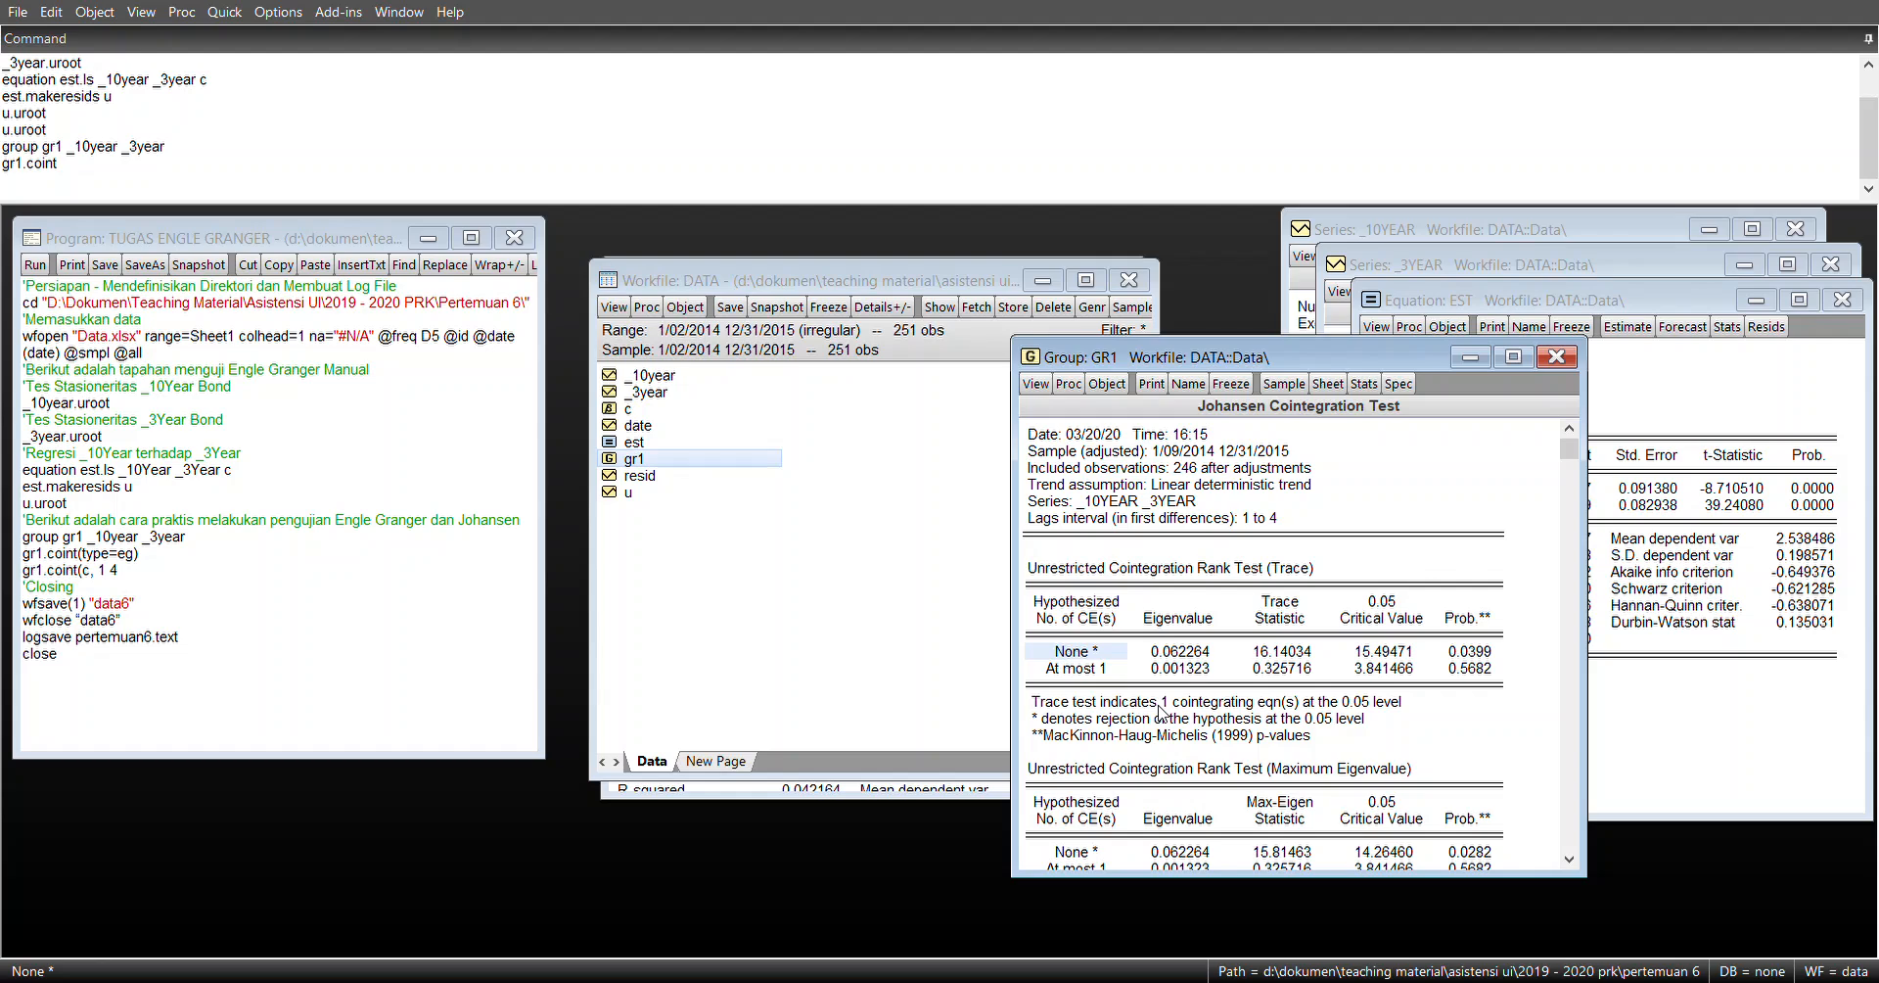
click(1047, 704)
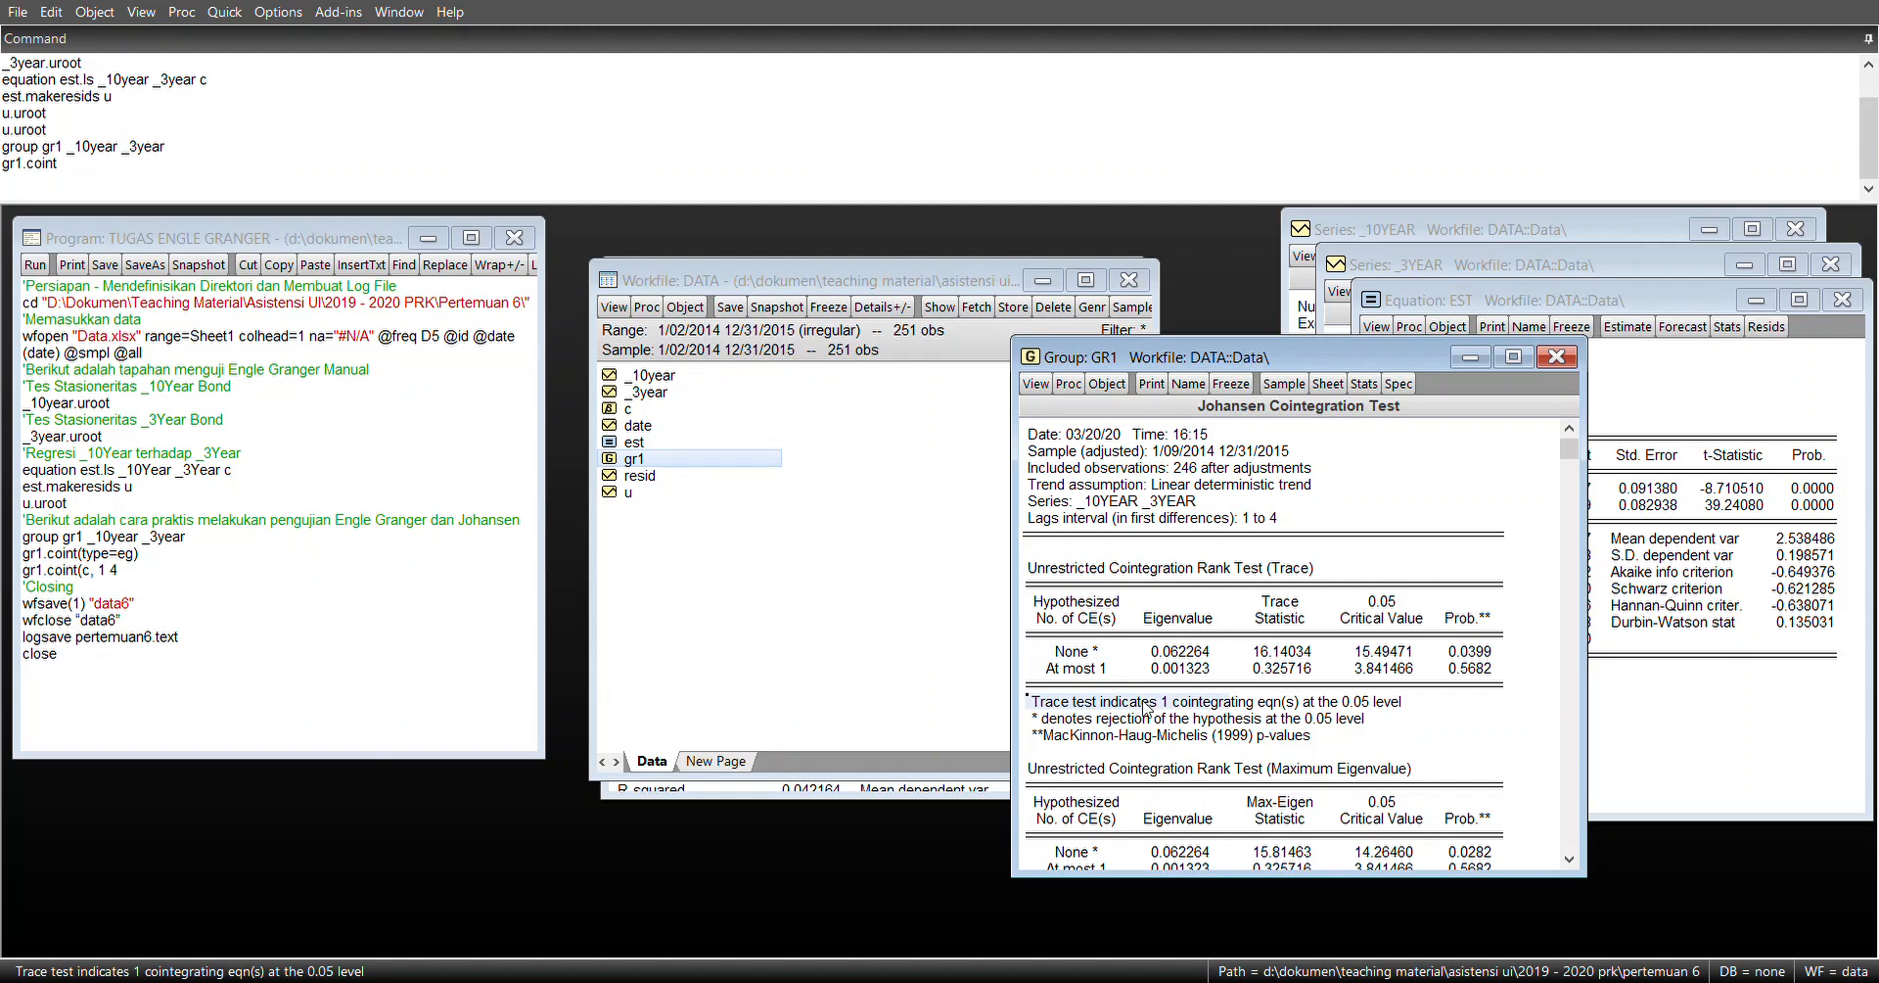
drag(1147, 707, 1383, 711)
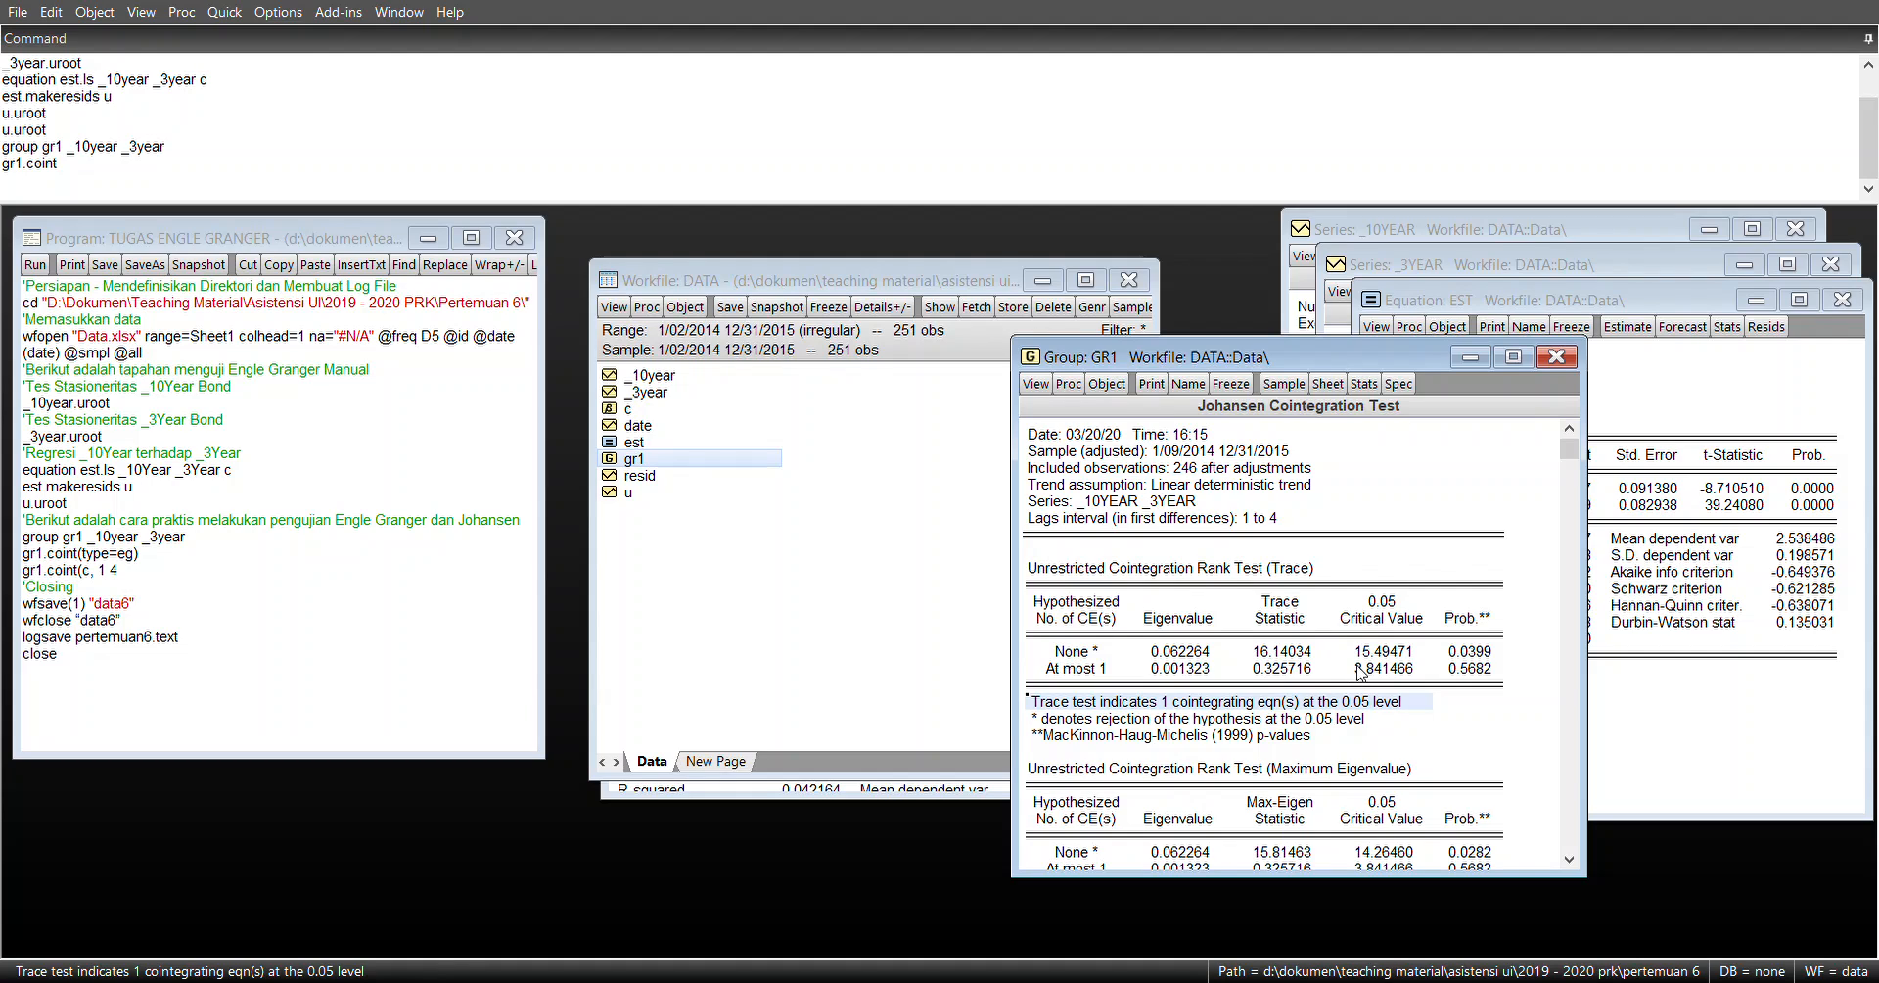
click(1465, 674)
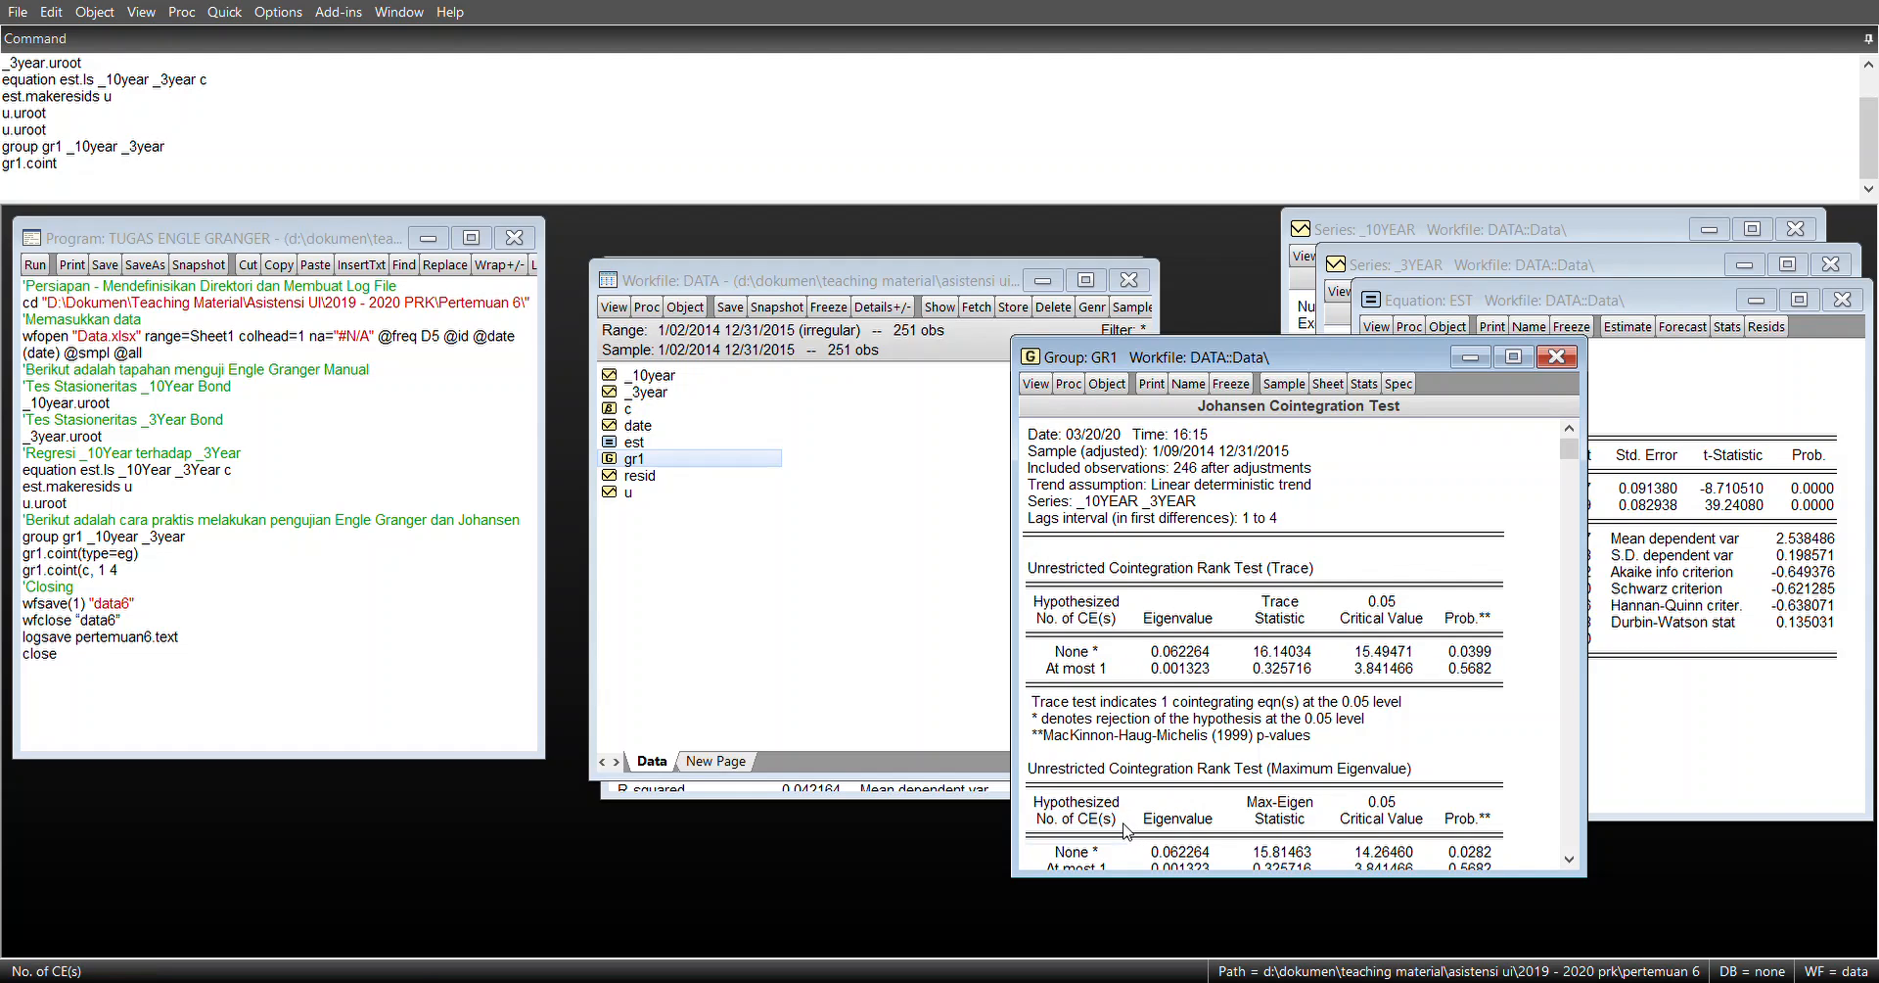
- Compare the max-eigen statistic with its 0.05 critical value for the "None" hypothesis in the maximum eigenvalue test
click(1126, 865)
key(Down)
key(Down)
key(Down)
key(Down)
key(Down)
key(Down)
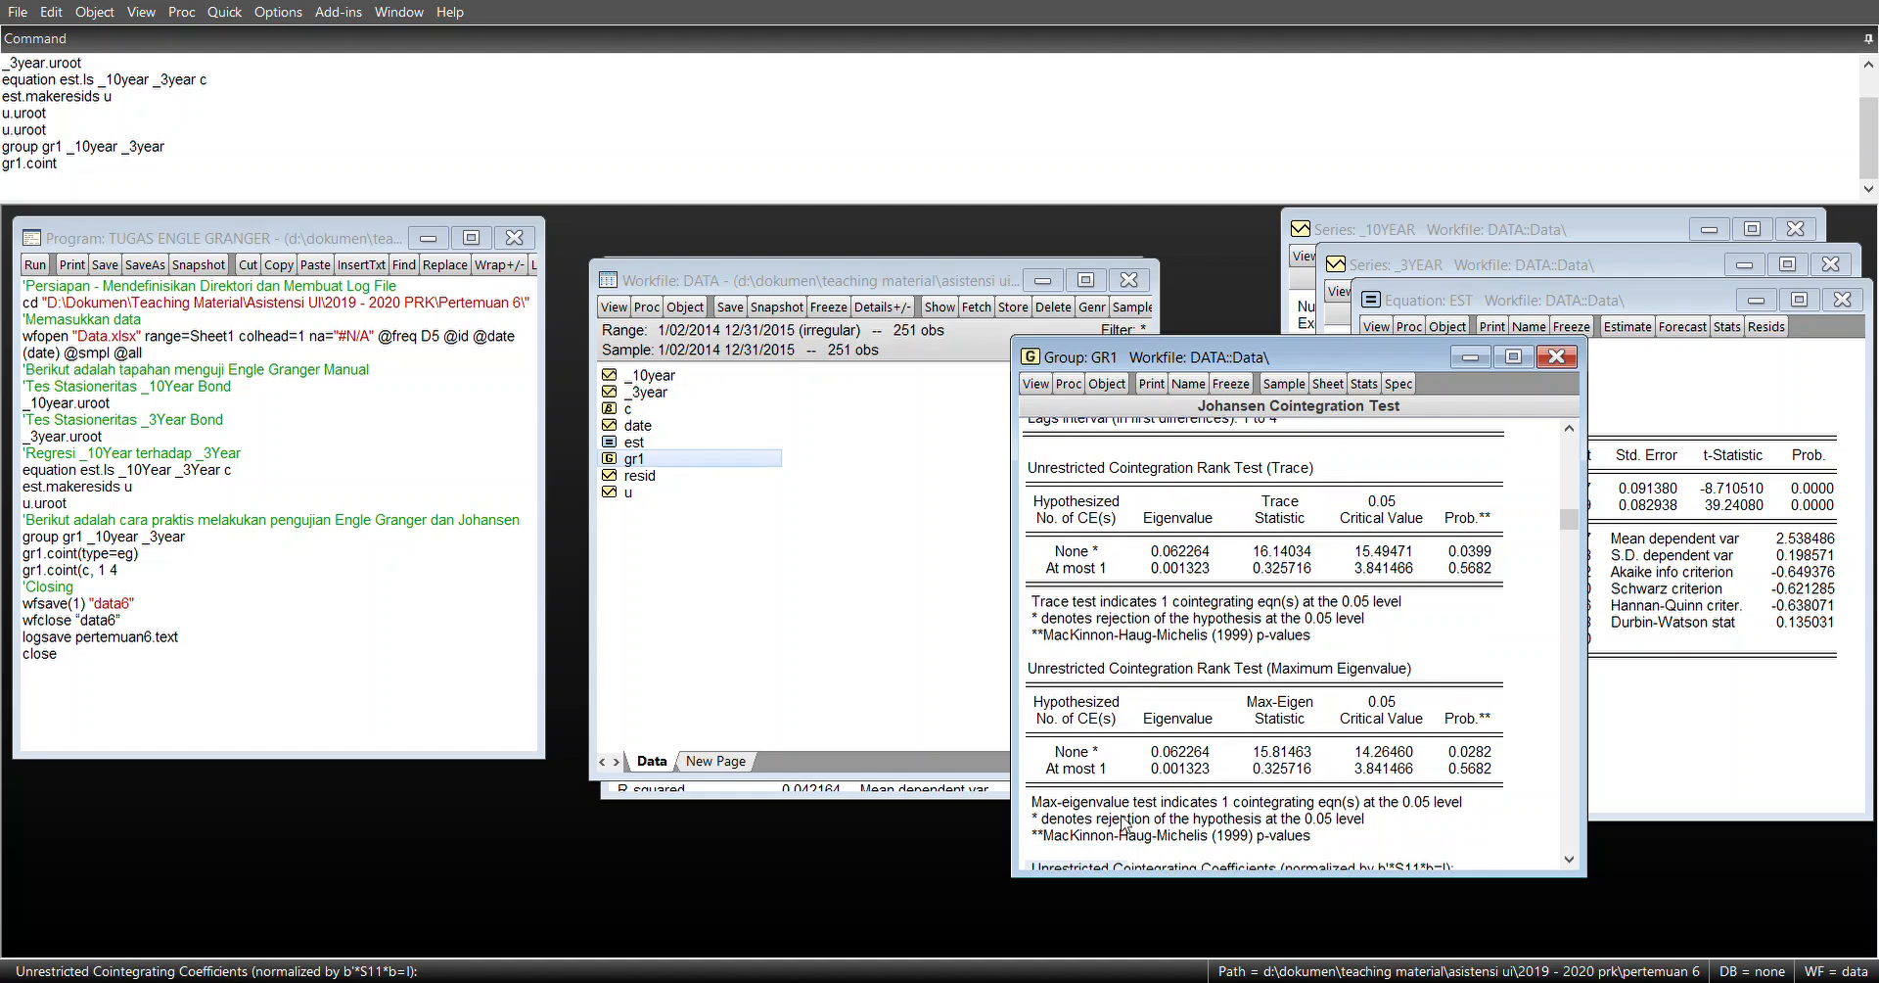
click(1294, 755)
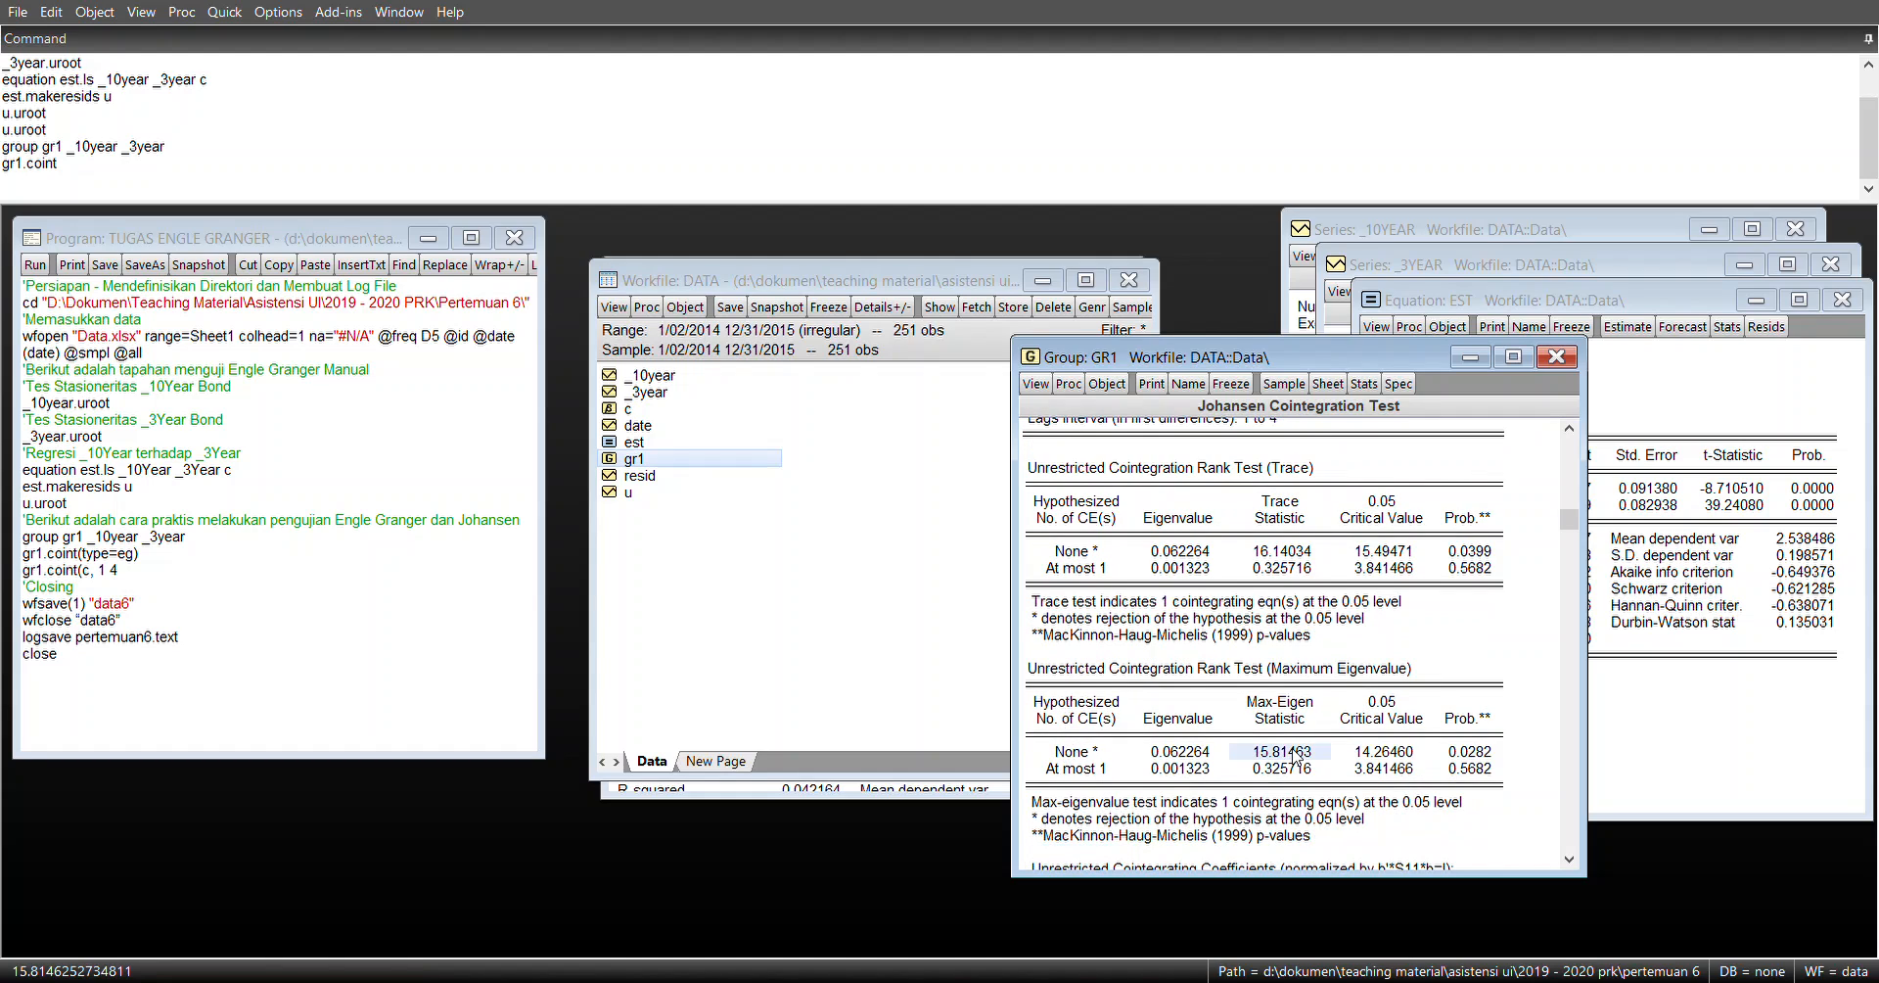
click(1400, 755)
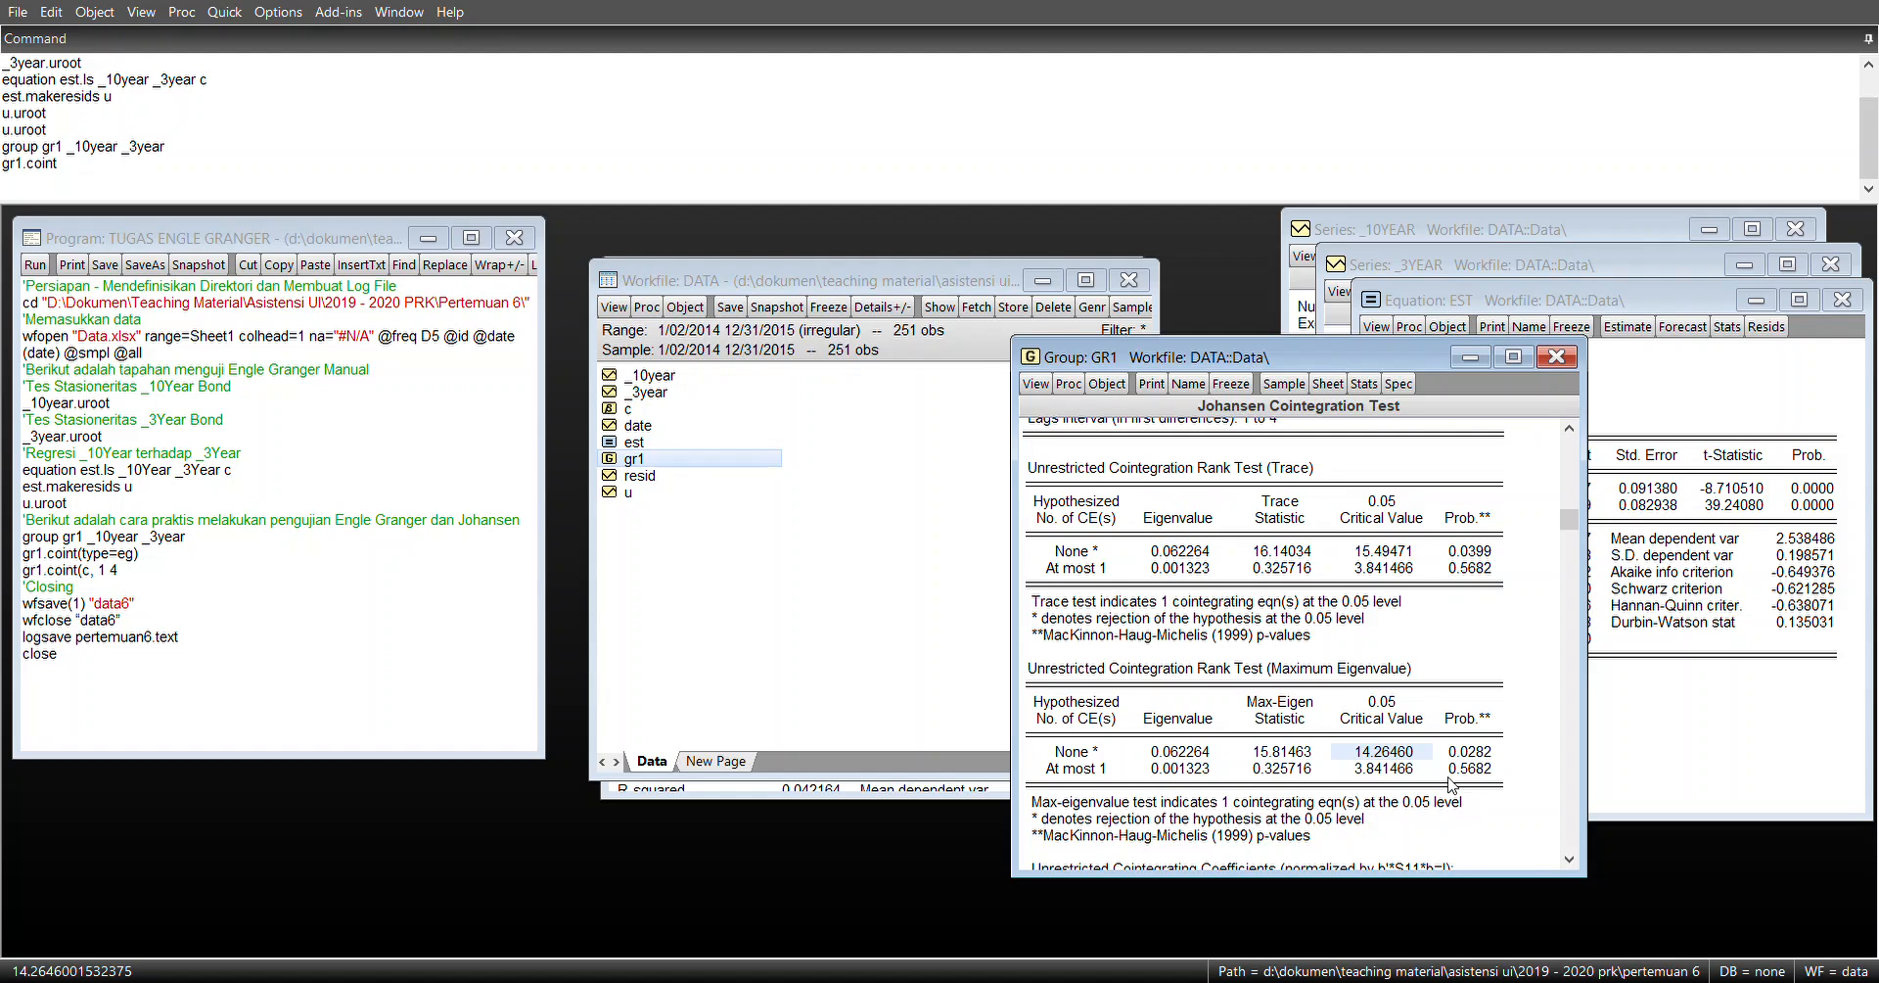
- Review the date and adjusted sample information at the beginning of the Johansen test output
click(1250, 519)
key(Up)
key(Up)
key(Up)
key(Up)
key(Up)
key(Up)
key(Up)
key(Up)
key(Up)
key(Up)
key(Up)
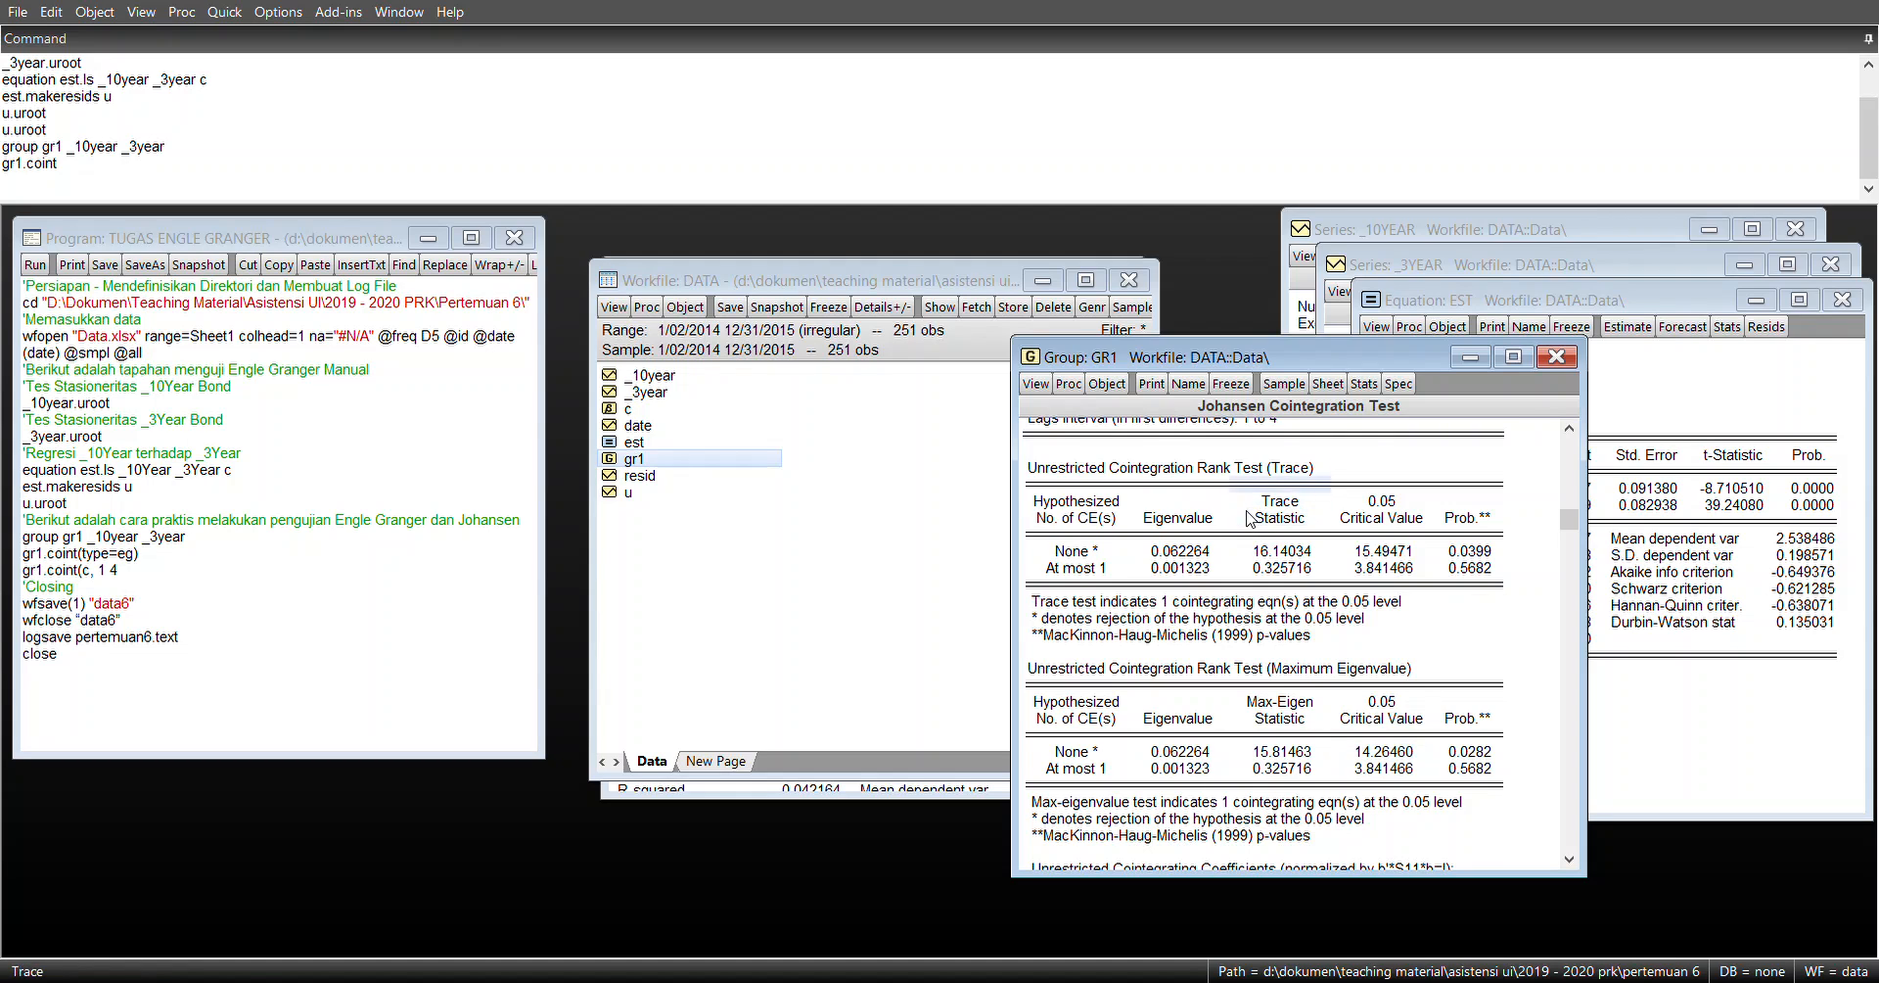
key(Left)
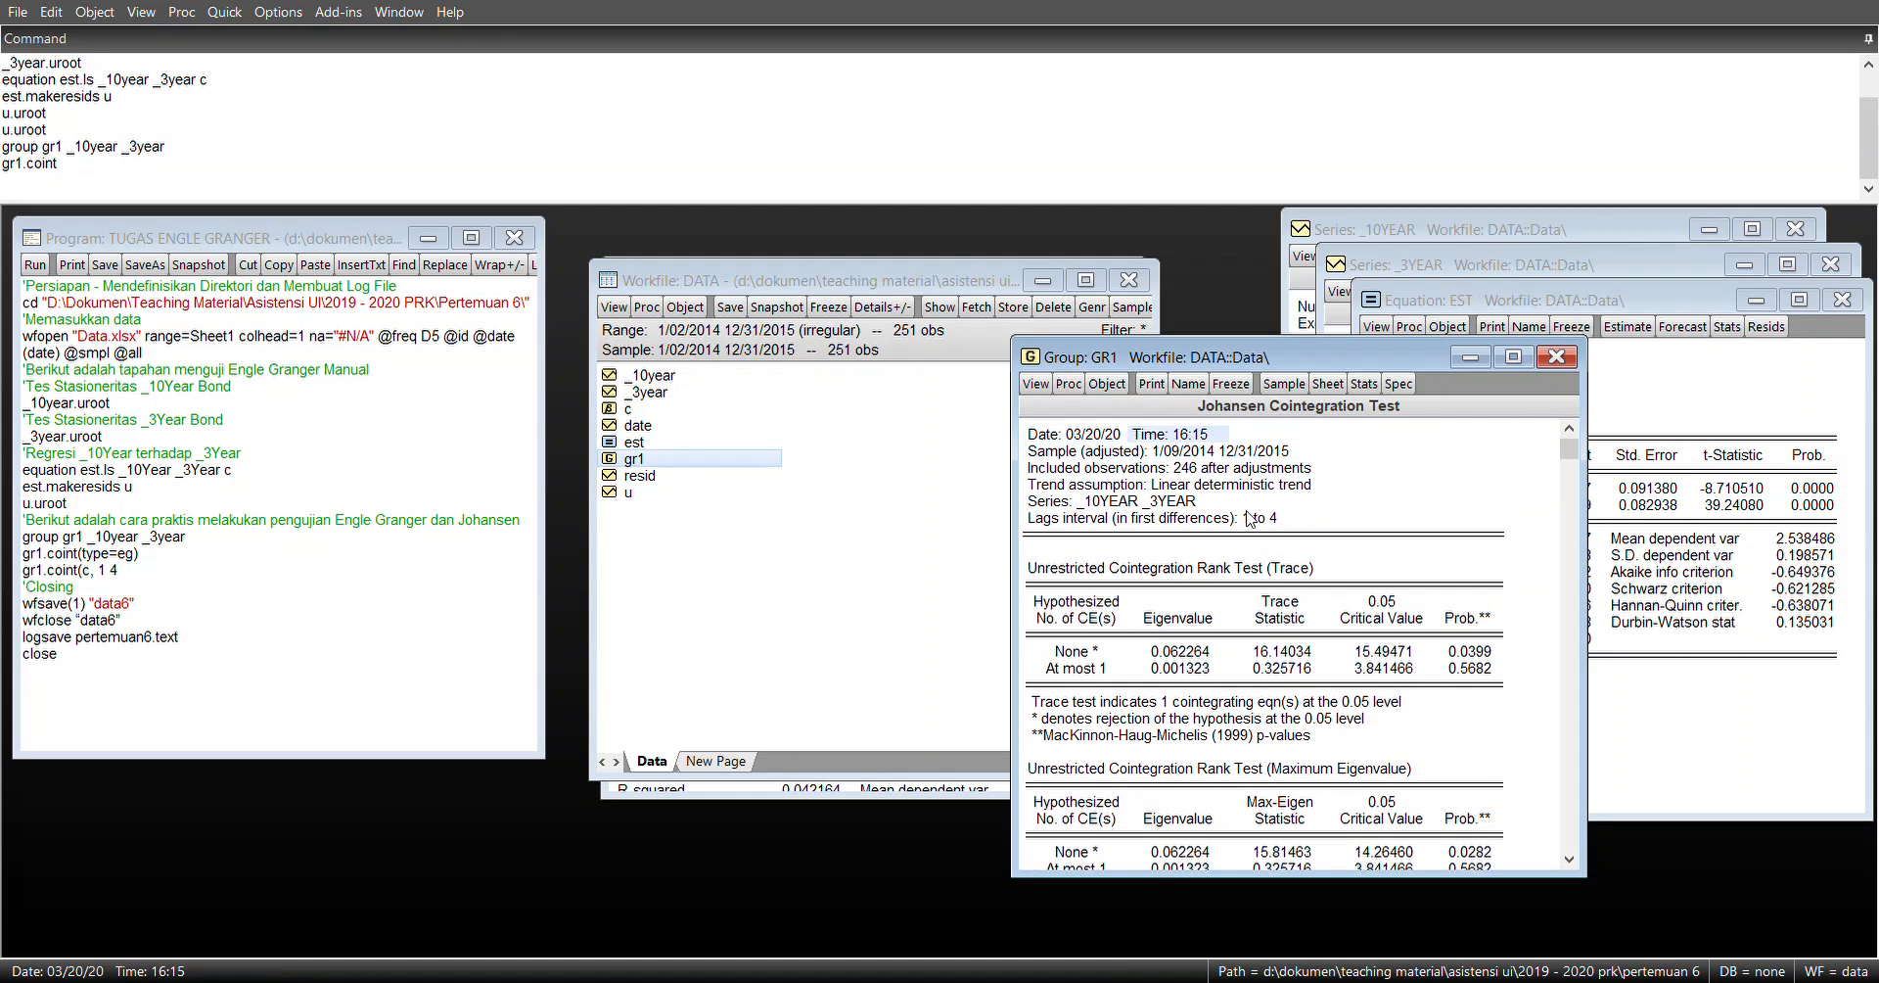
key(Down)
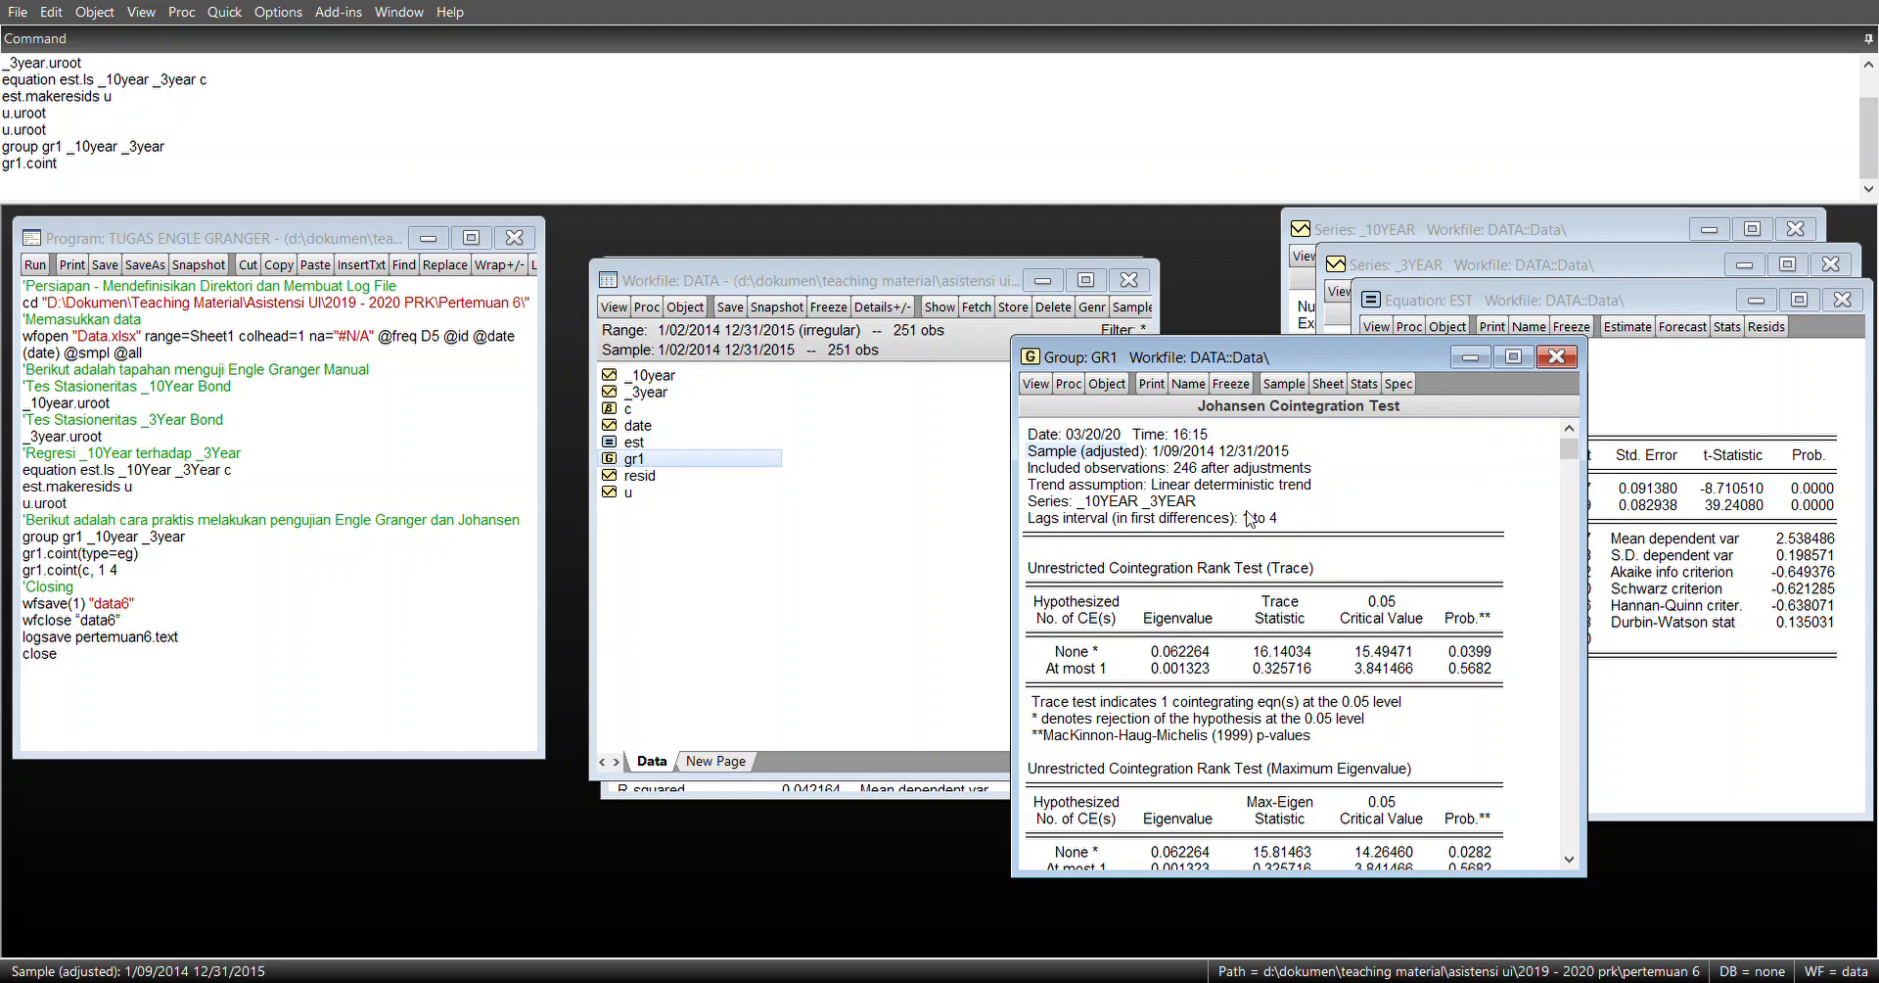
- Review the cointegrating and adjustment coefficients in the Johansen output, and return to the two rank test tables
scroll(1250, 517, down, 9)
key(Up)
key(Up)
key(Up)
key(Up)
key(Up)
key(Up)
key(Up)
key(Up)
key(Up)
key(Up)
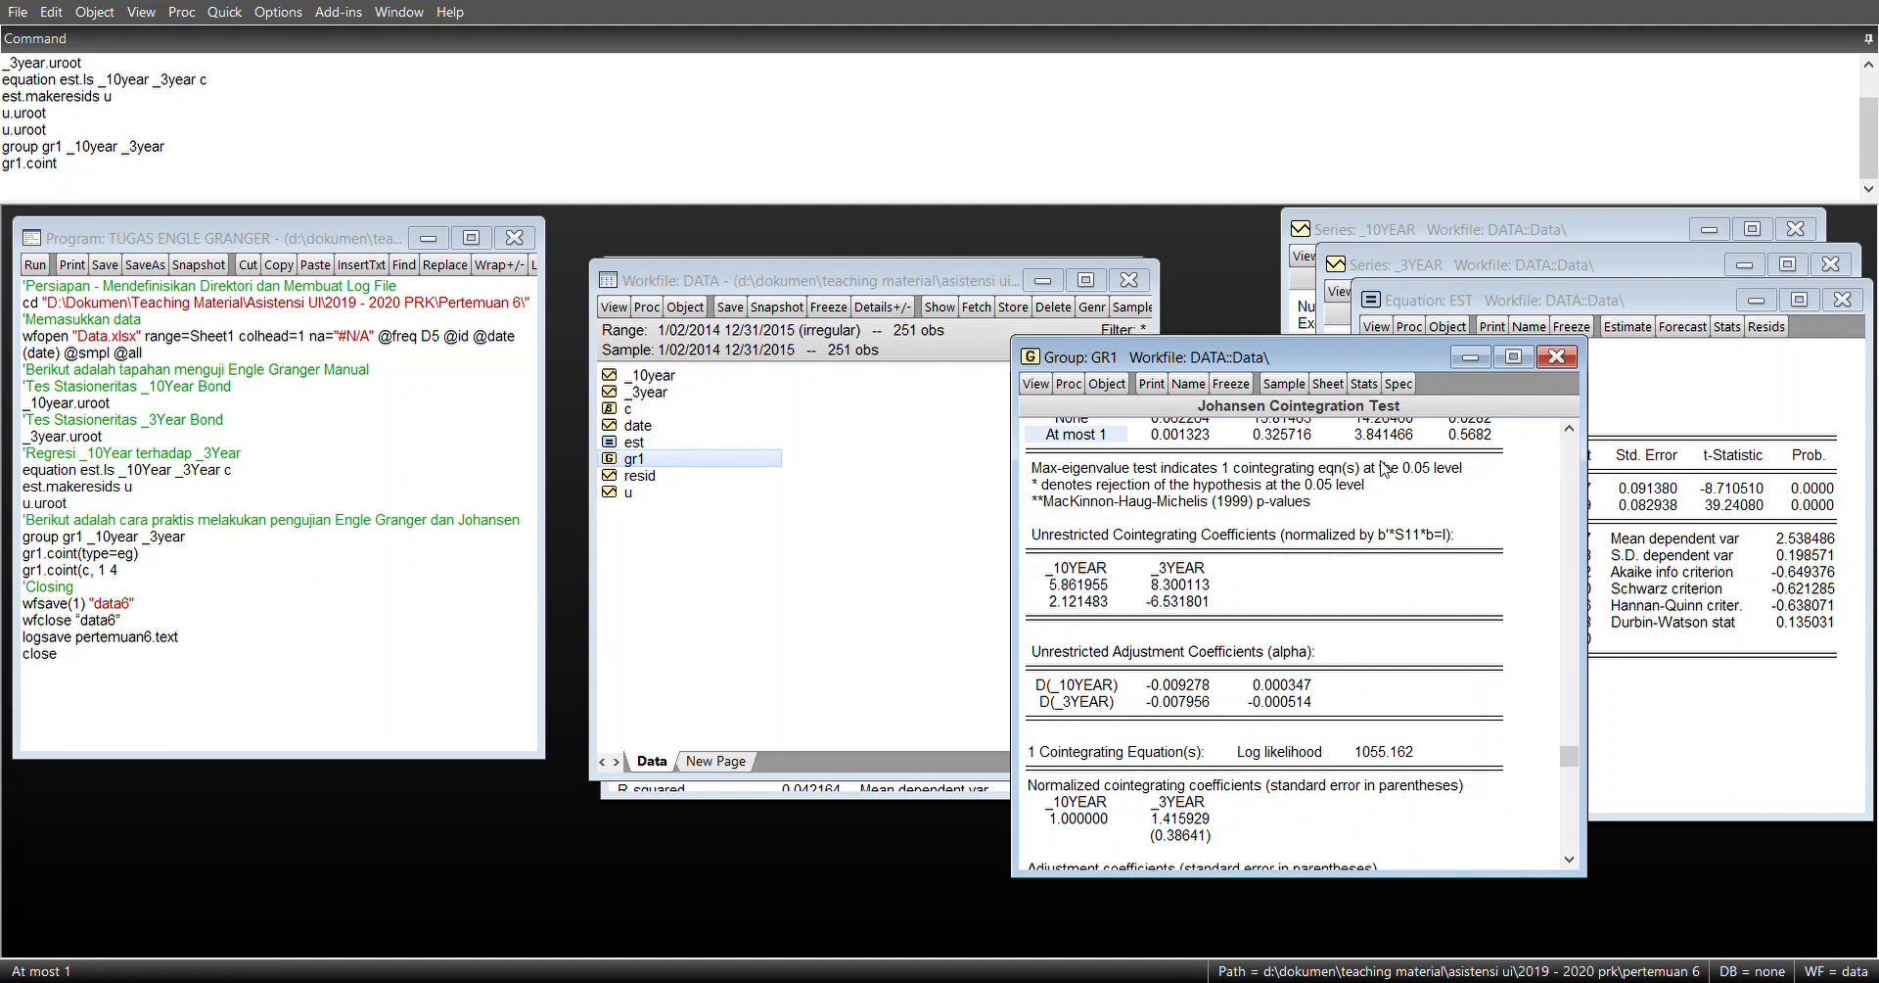
key(Up)
key(Up)
key(Up)
key(Up)
key(Up)
key(Up)
key(Up)
key(Up)
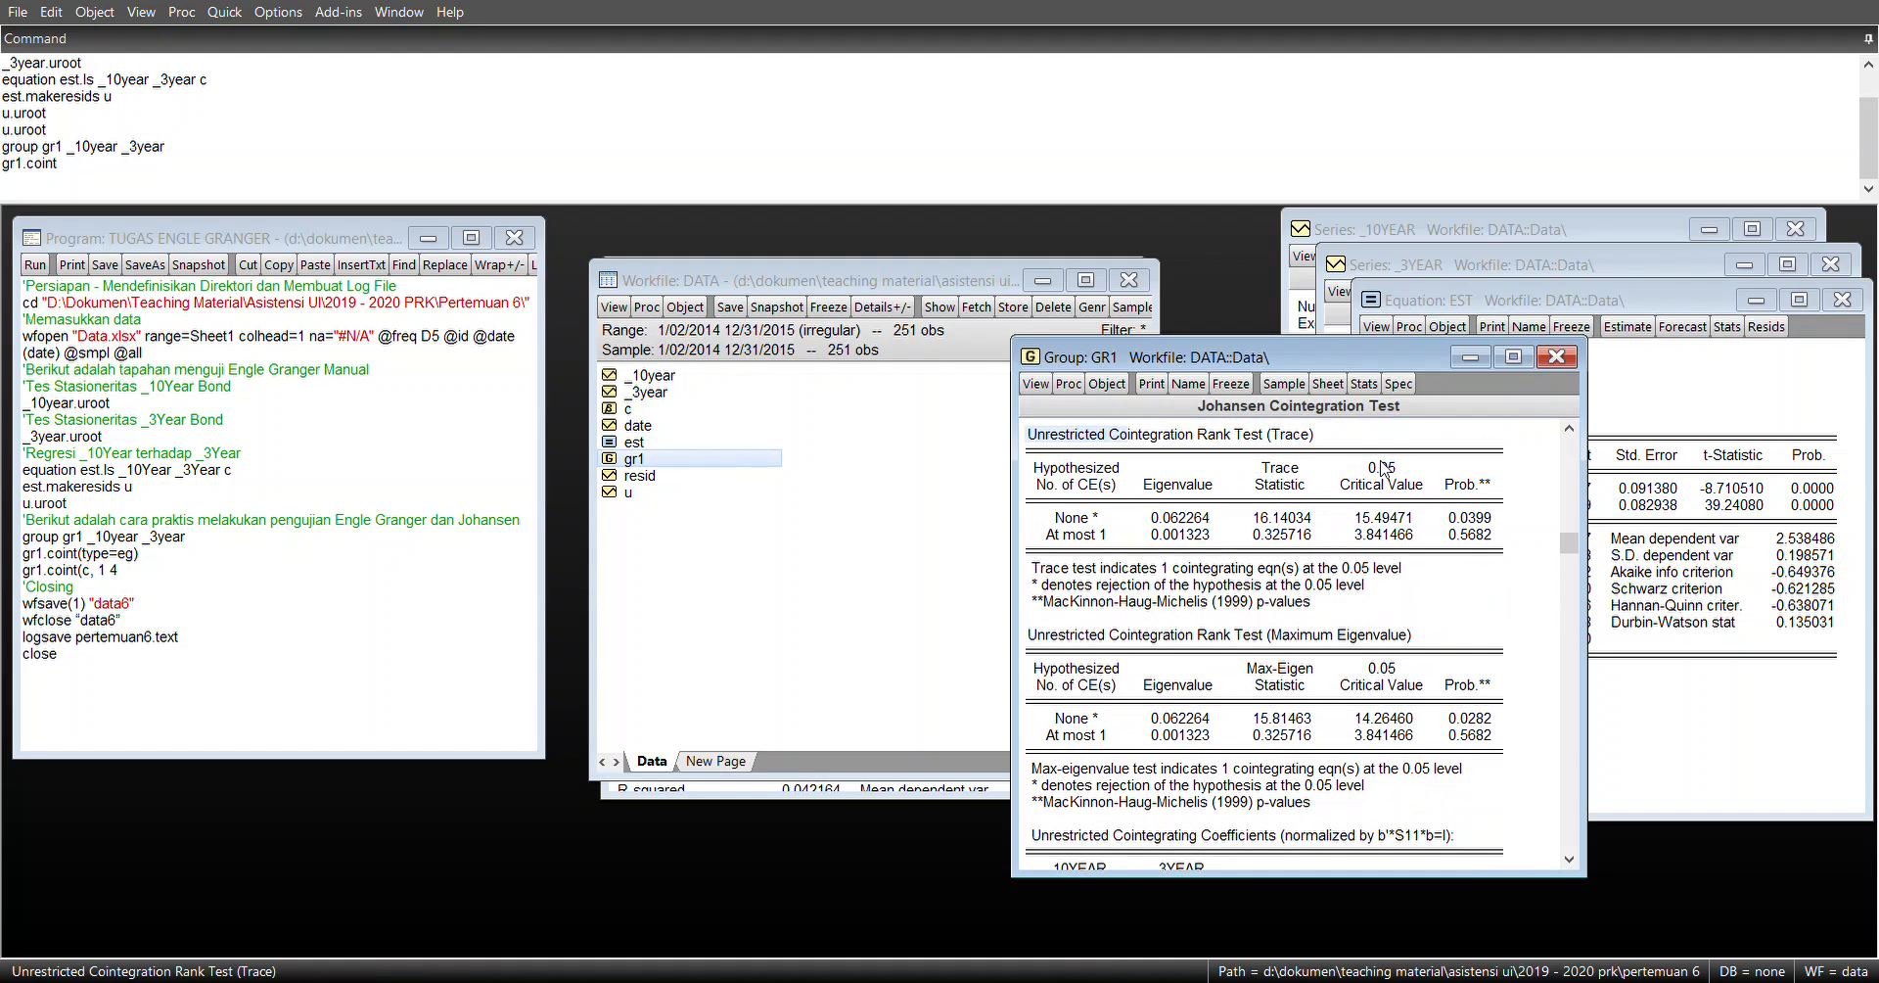
scroll(1383, 468, up, 1)
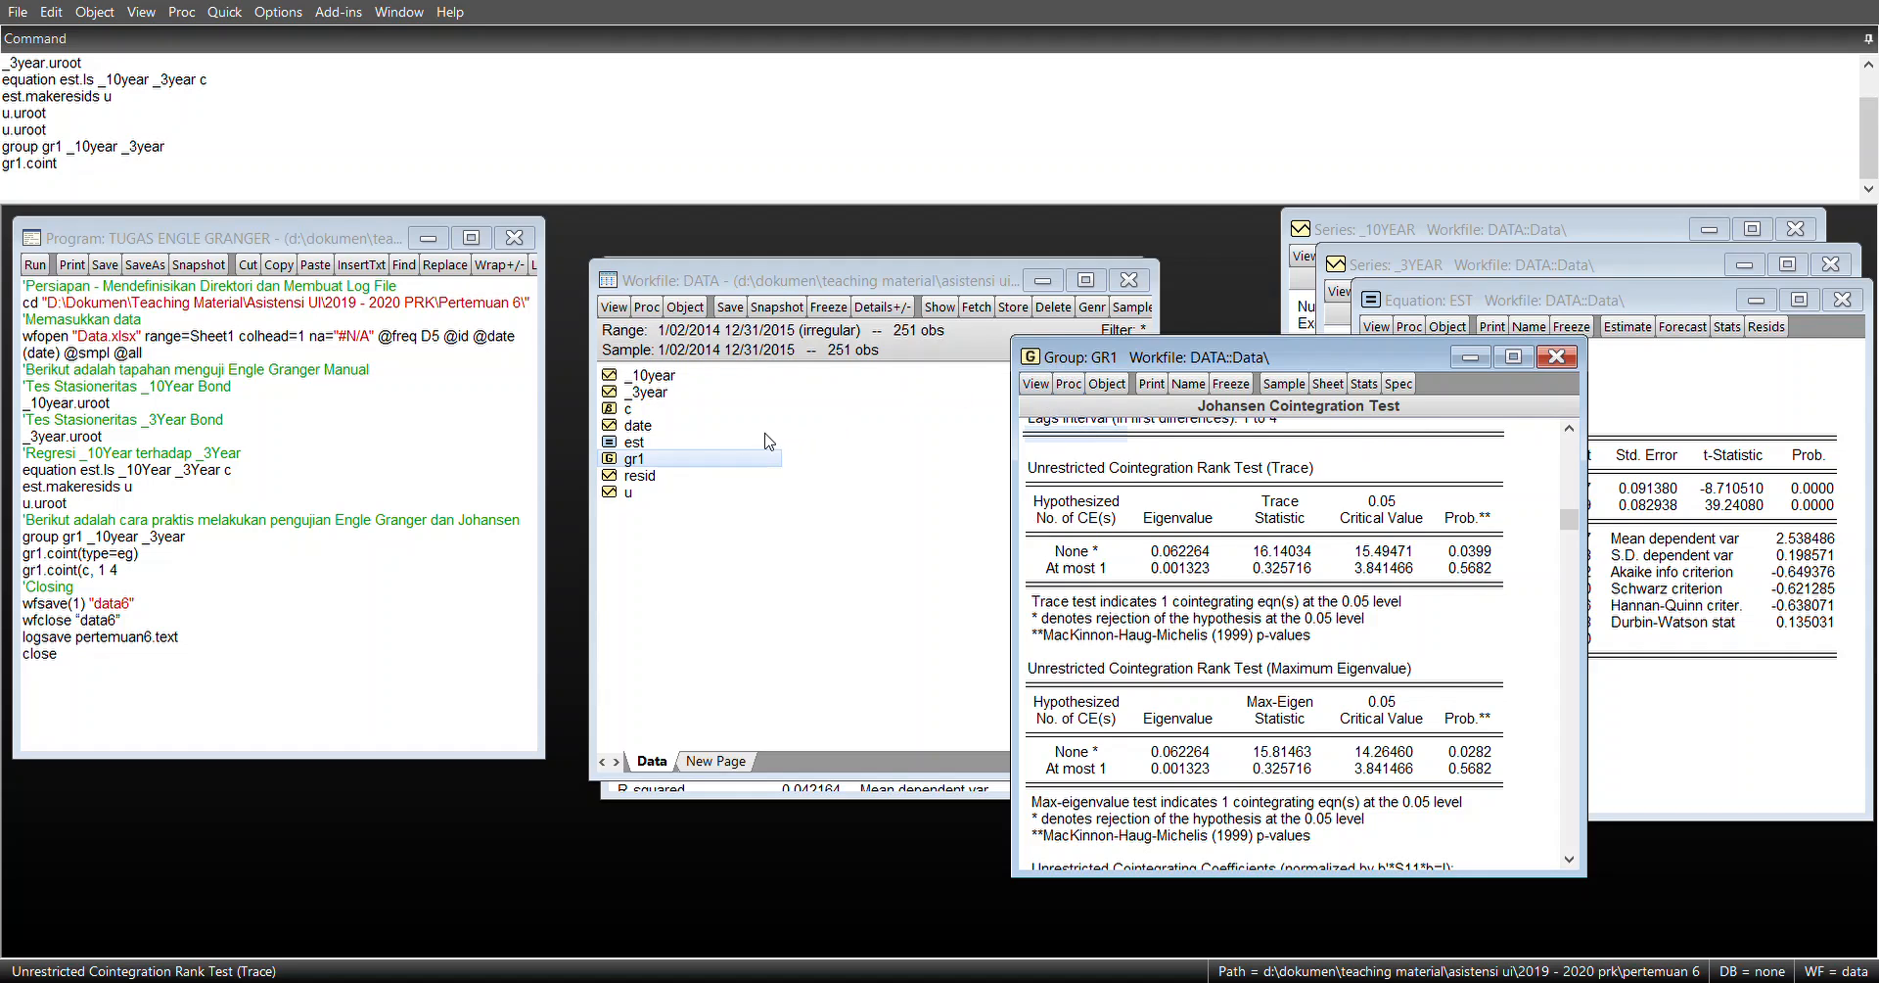
- Run the Engle-Granger cointegration test on group gr1 and examine the _10YEAR and _3YEAR rows, including the _10YEAR tau-statistic probability
double_click(712, 459)
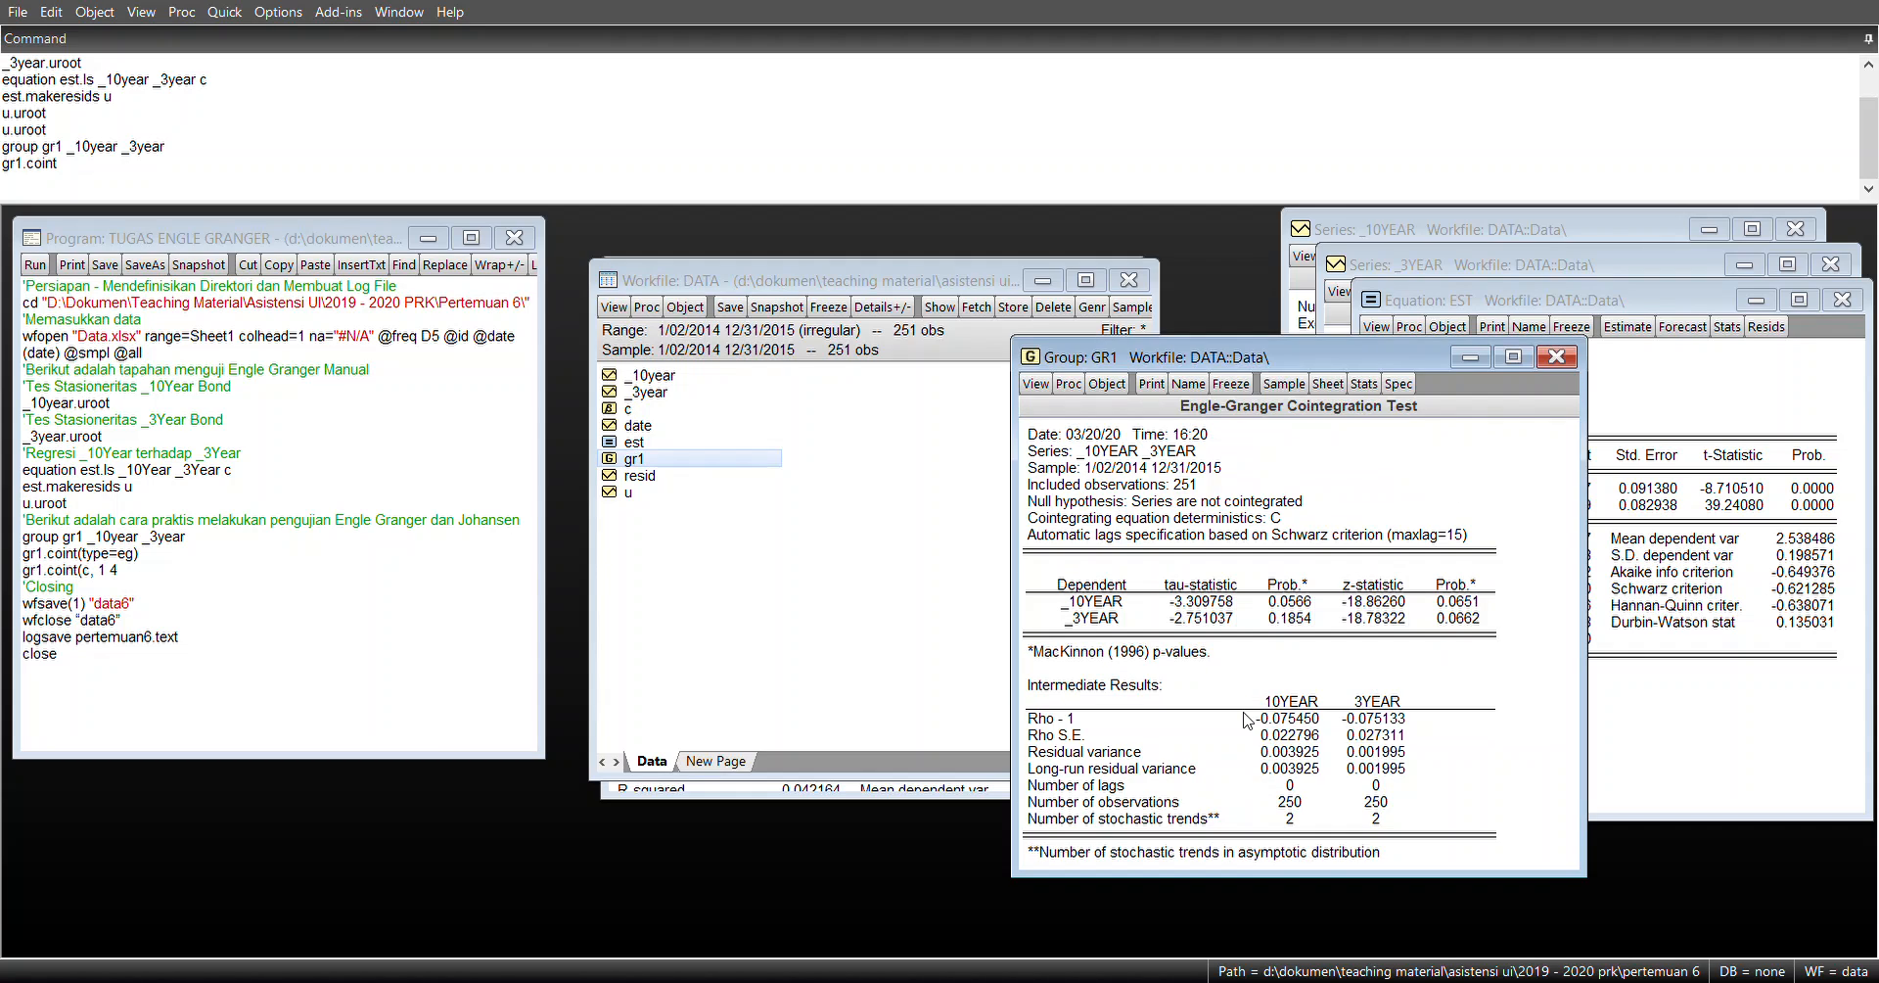
click(1097, 607)
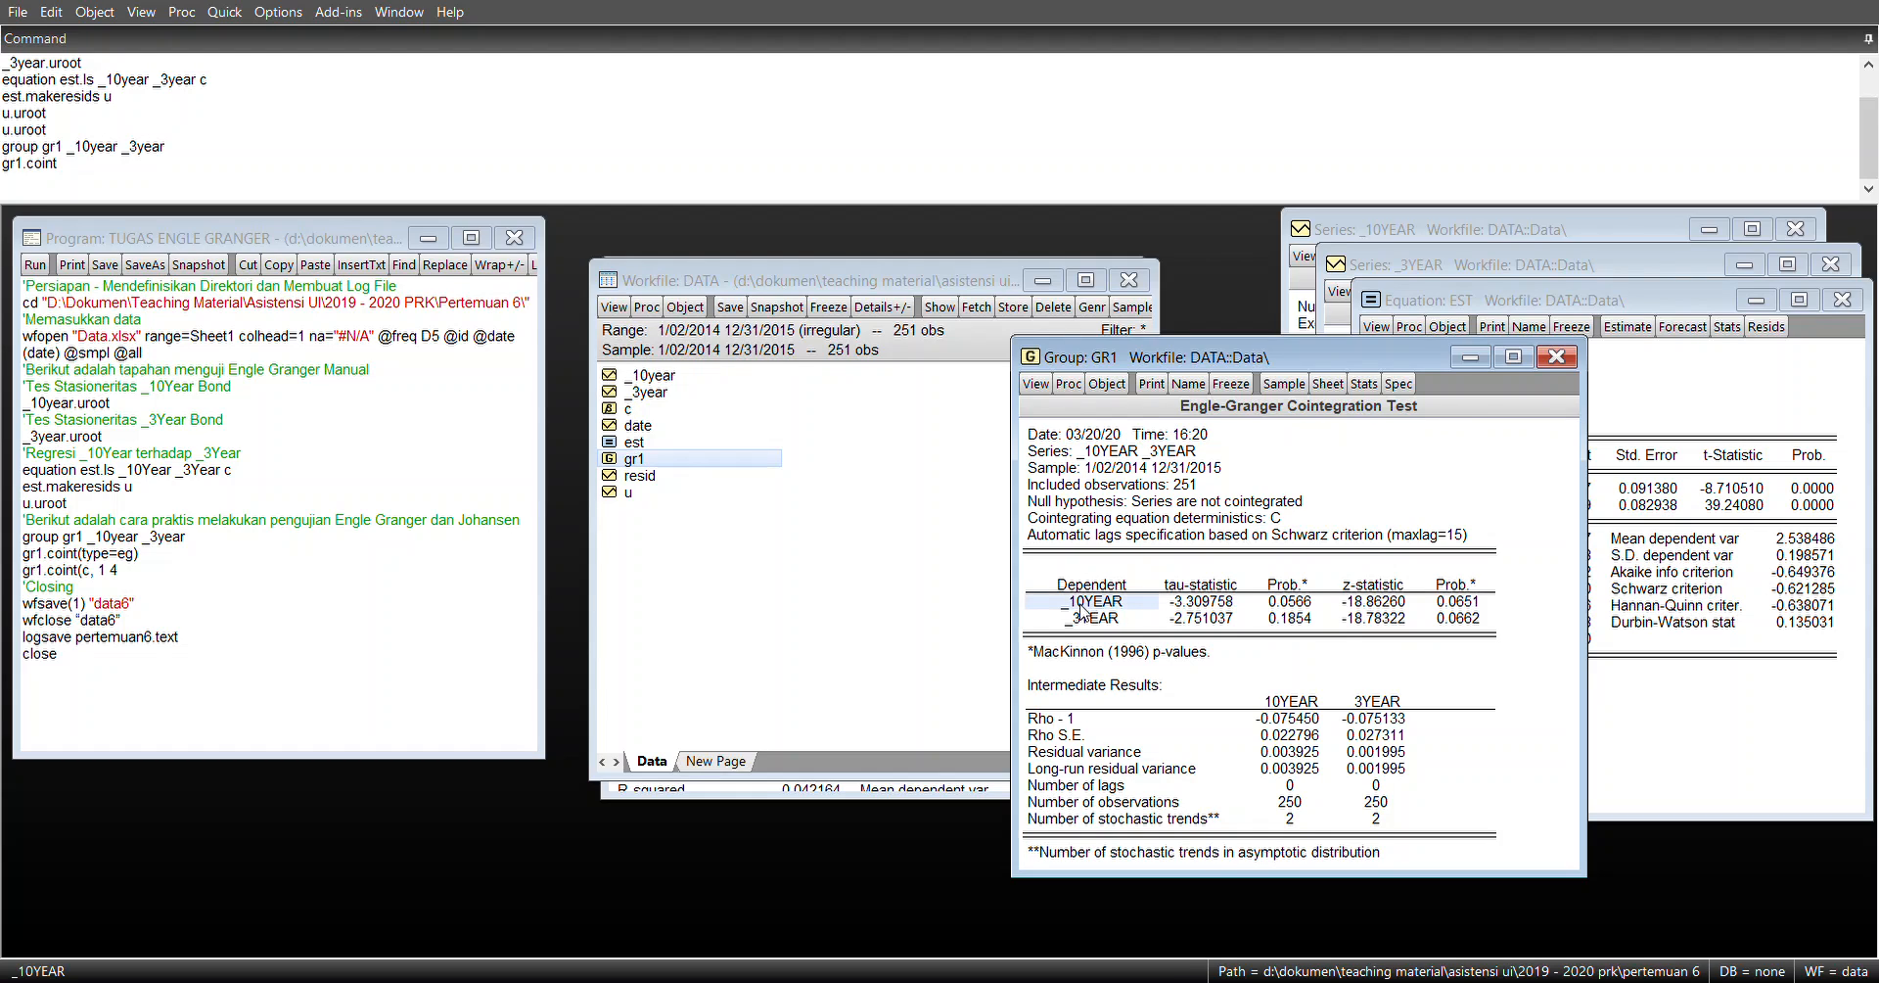
click(1090, 621)
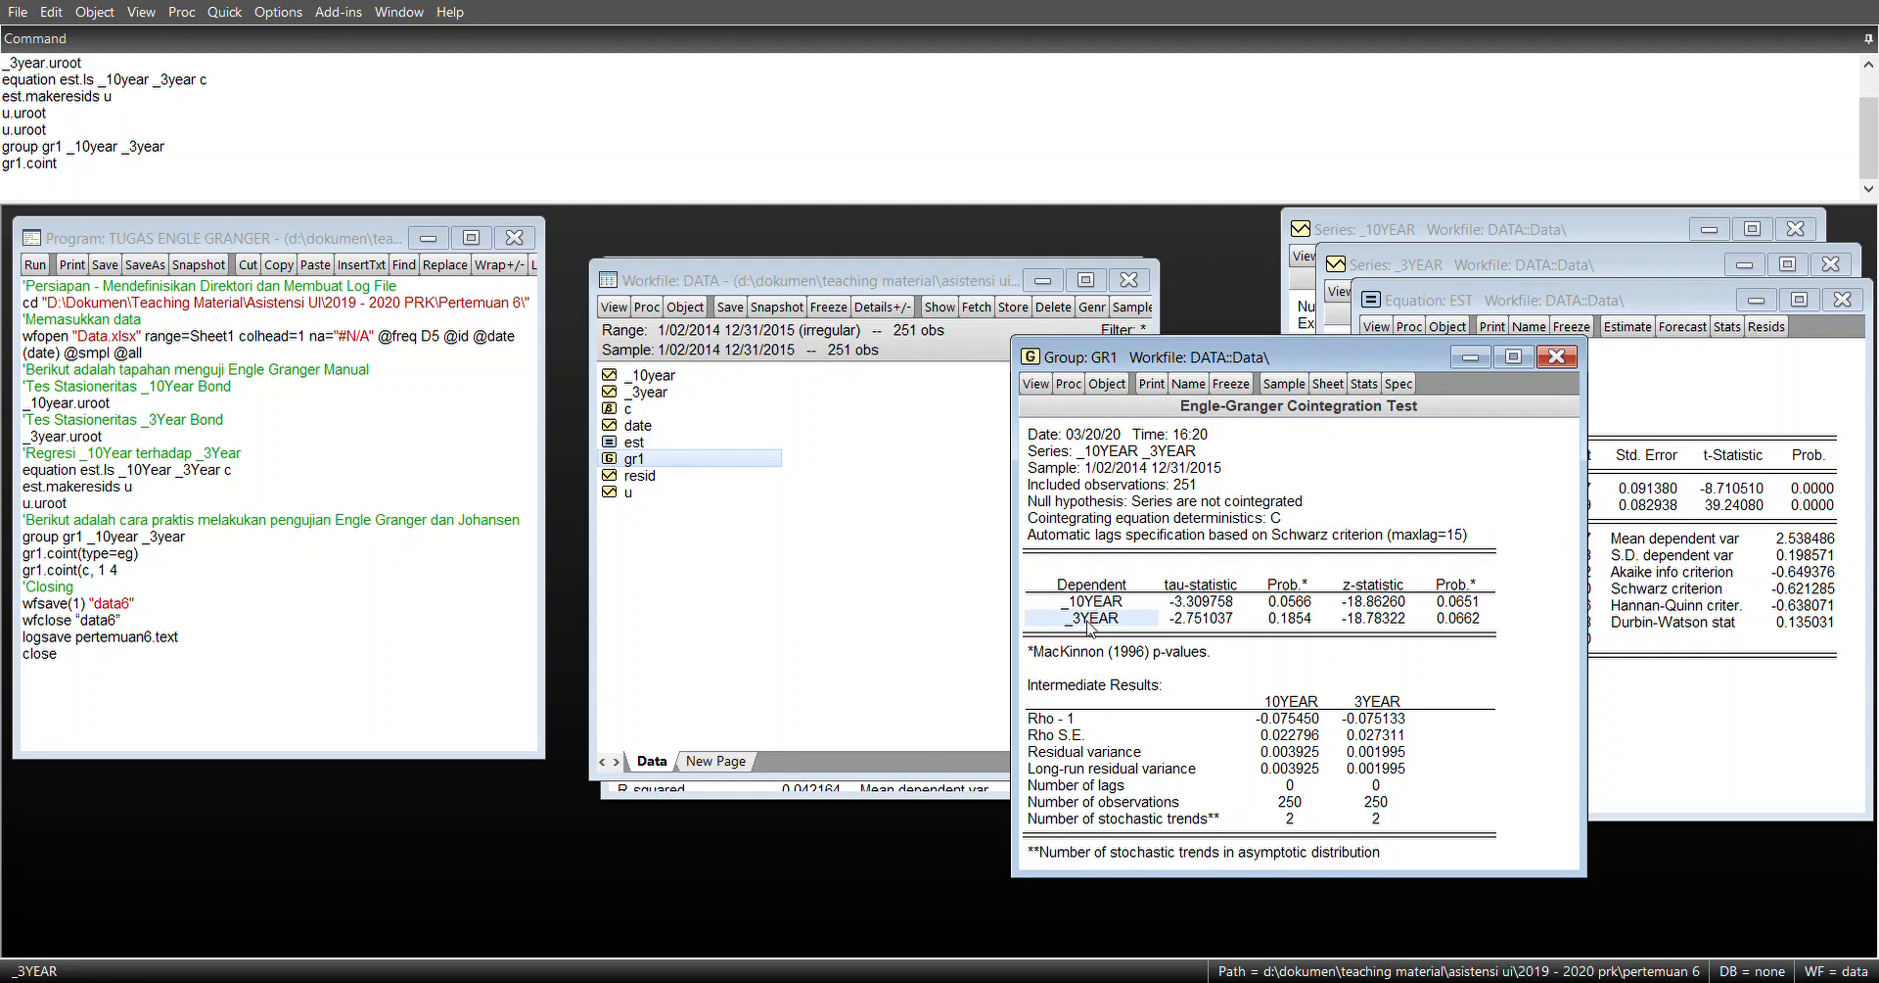
click(1084, 609)
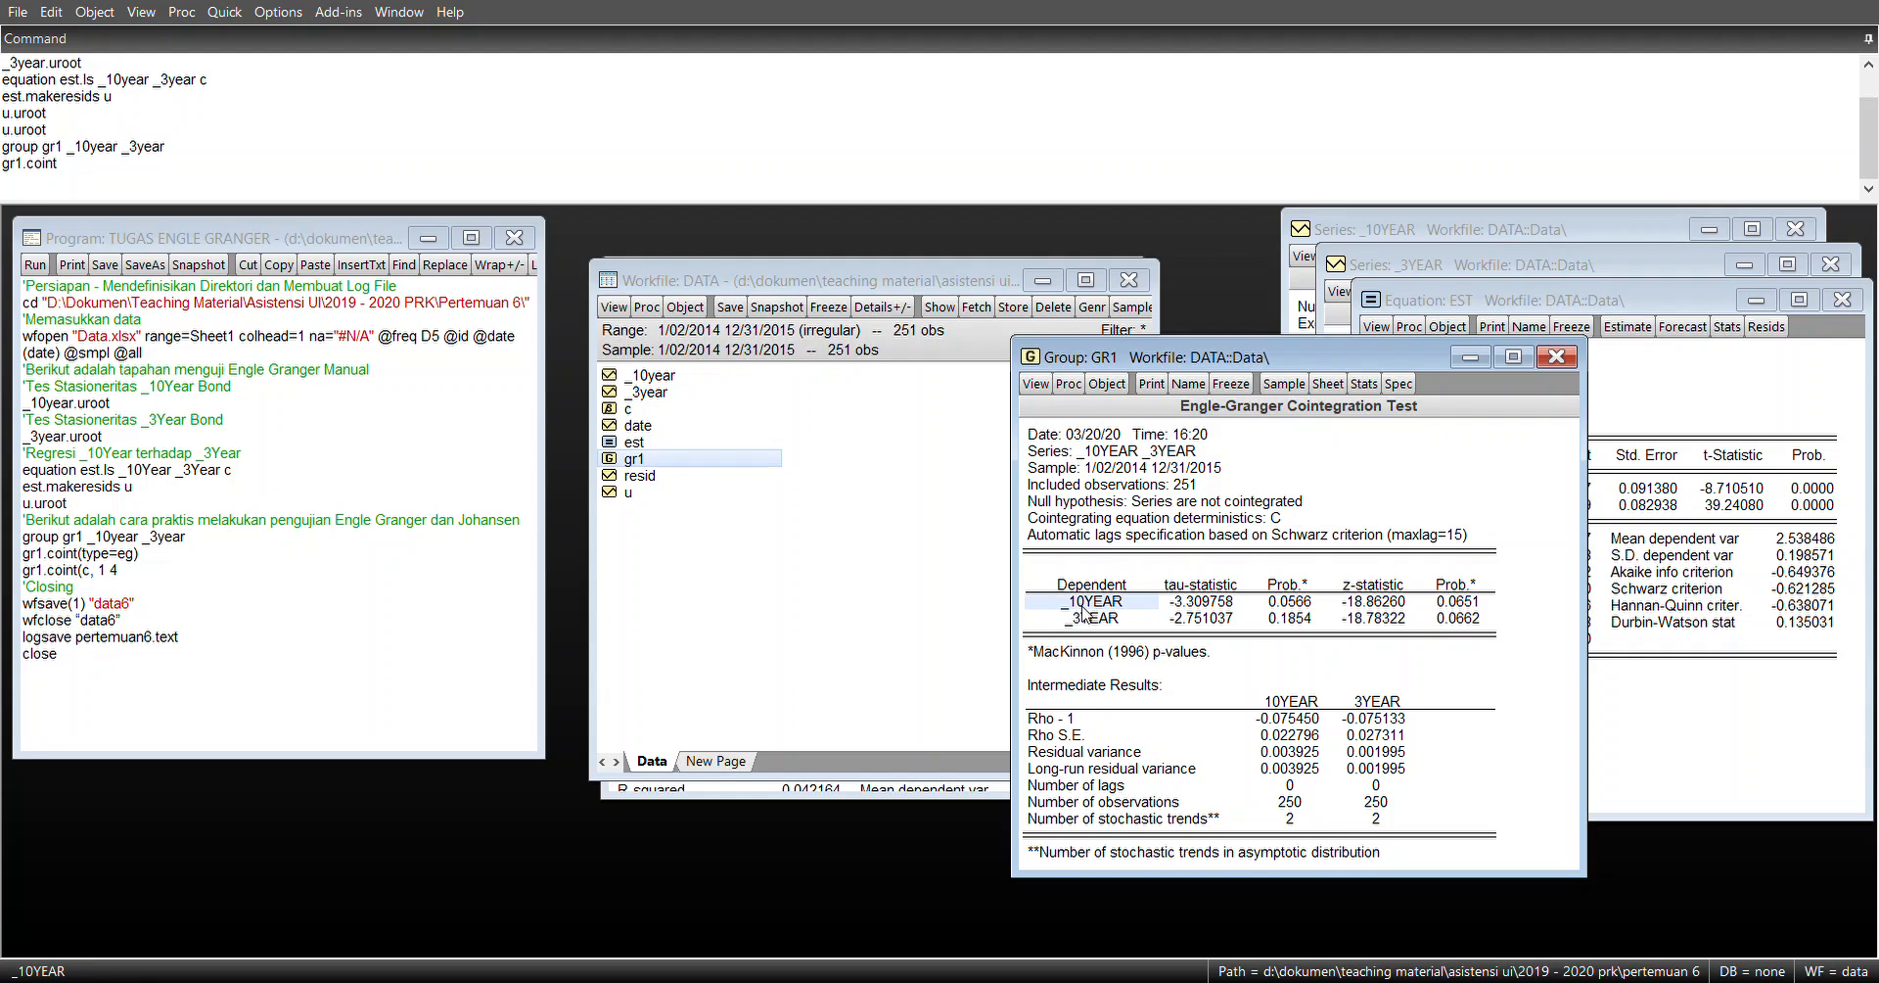
click(1276, 605)
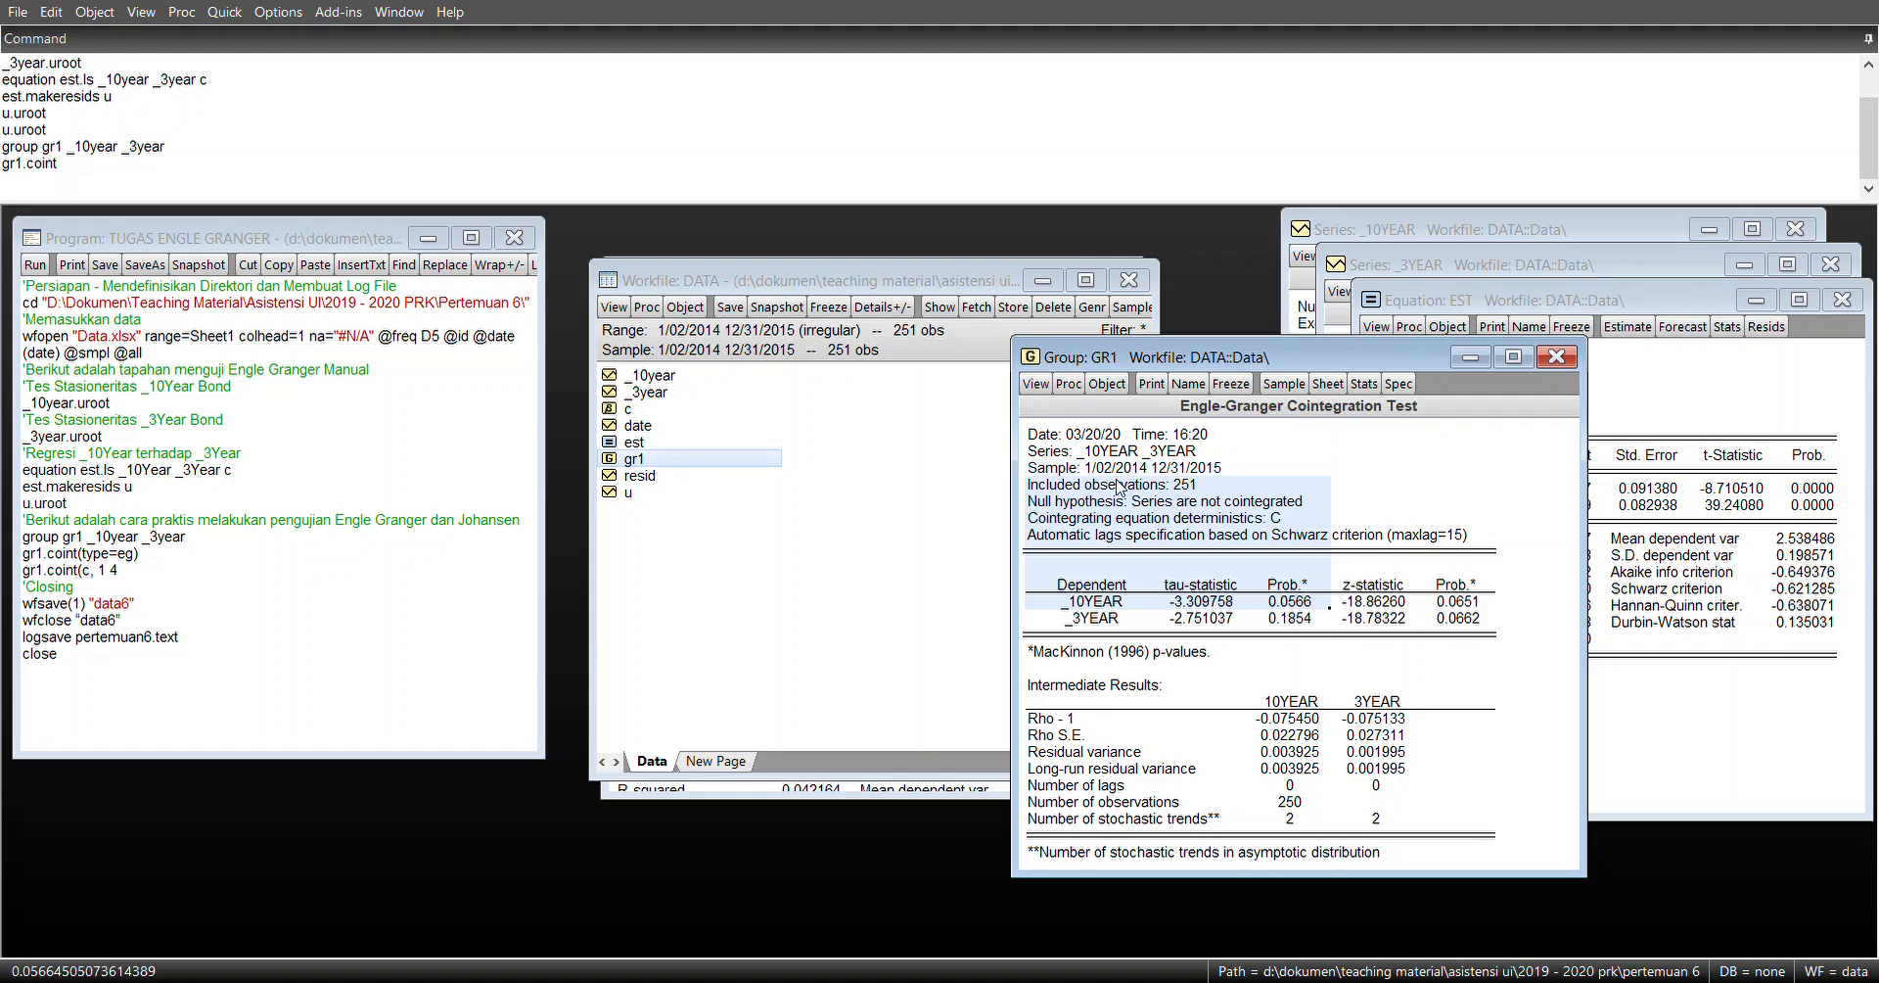
- Check the Engle-Granger null hypothesis against the tau-statistic probabilities for _10YEAR and _3YEAR and the z-statistic probability for _10YEAR
click(1158, 504)
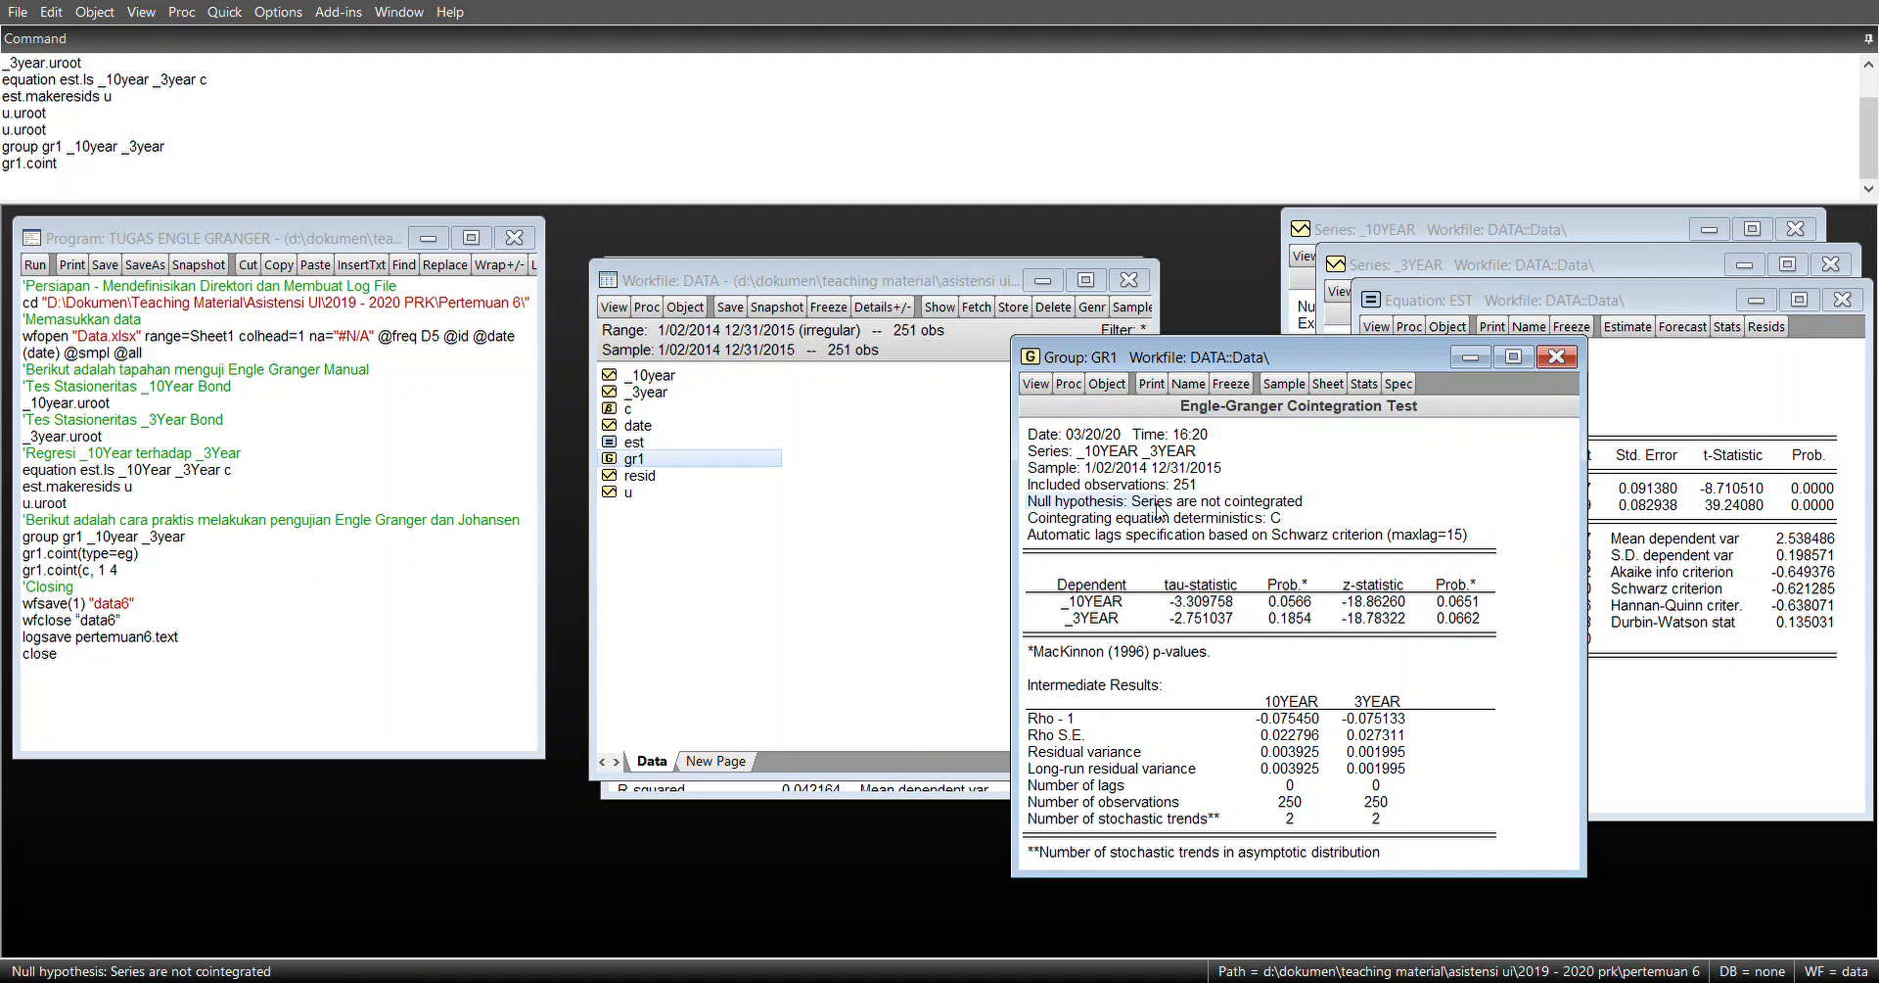
click(1306, 603)
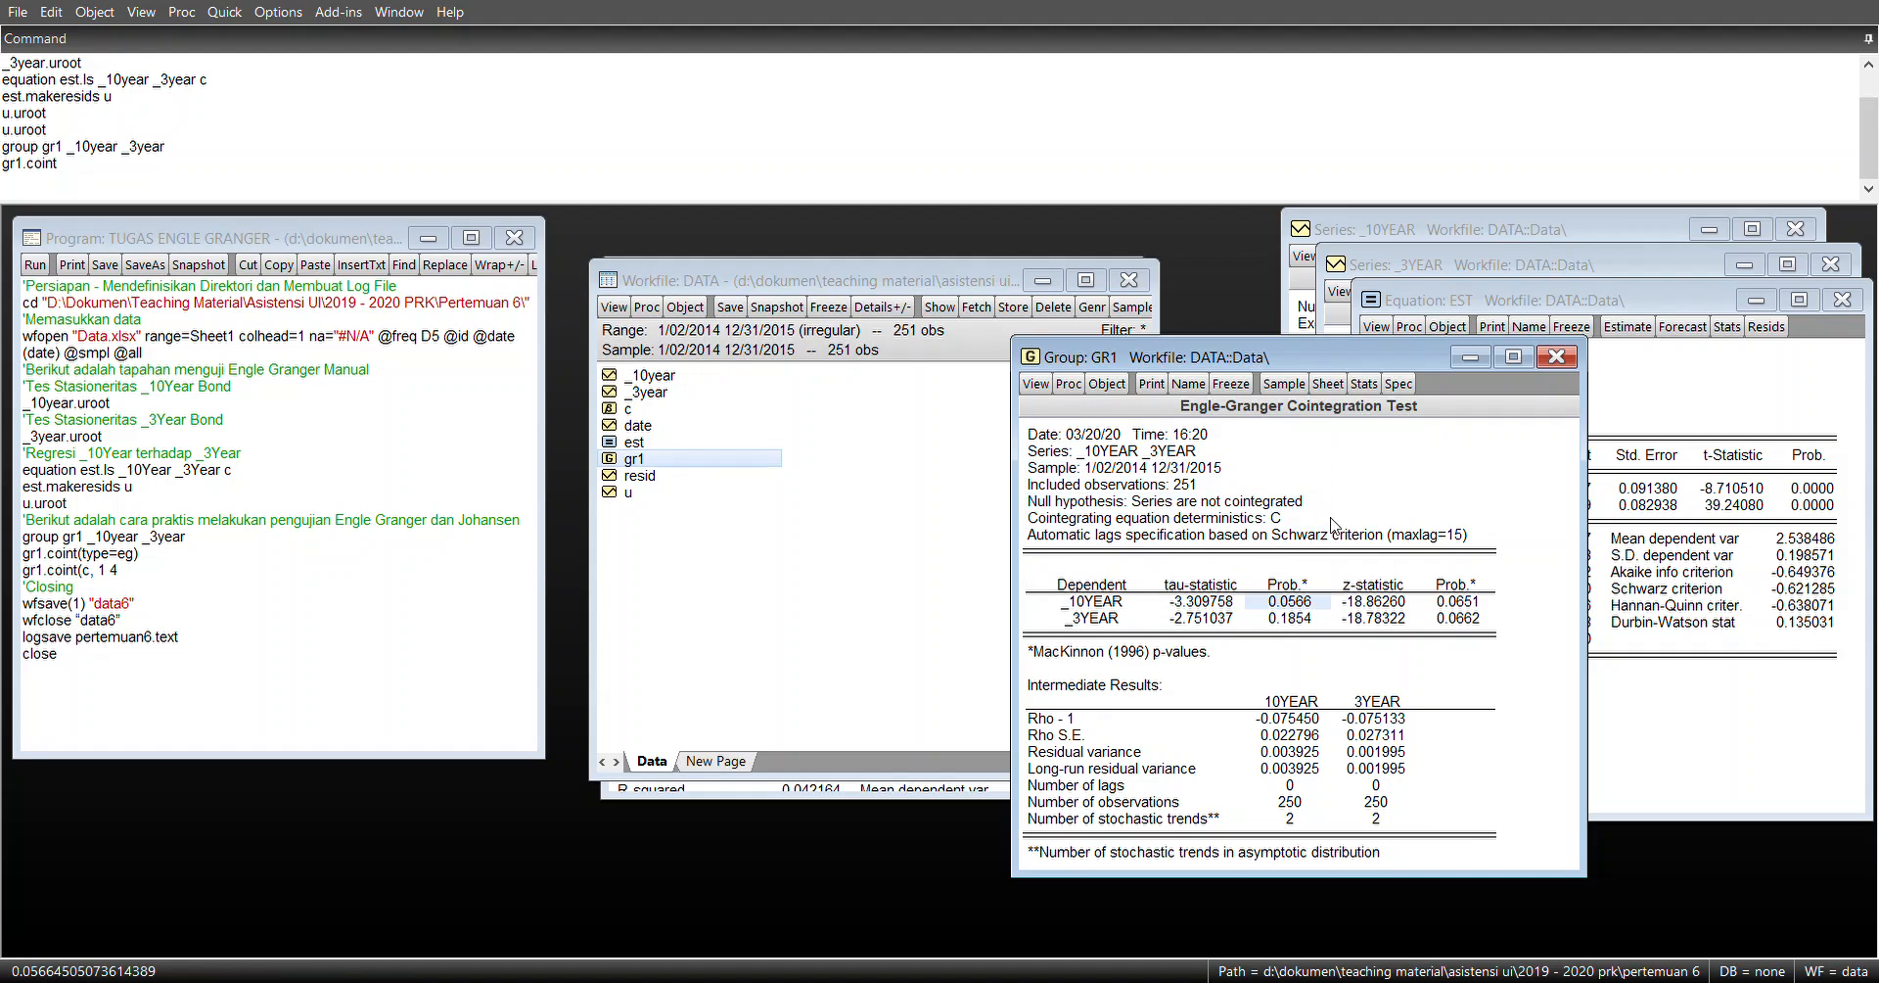
click(1072, 620)
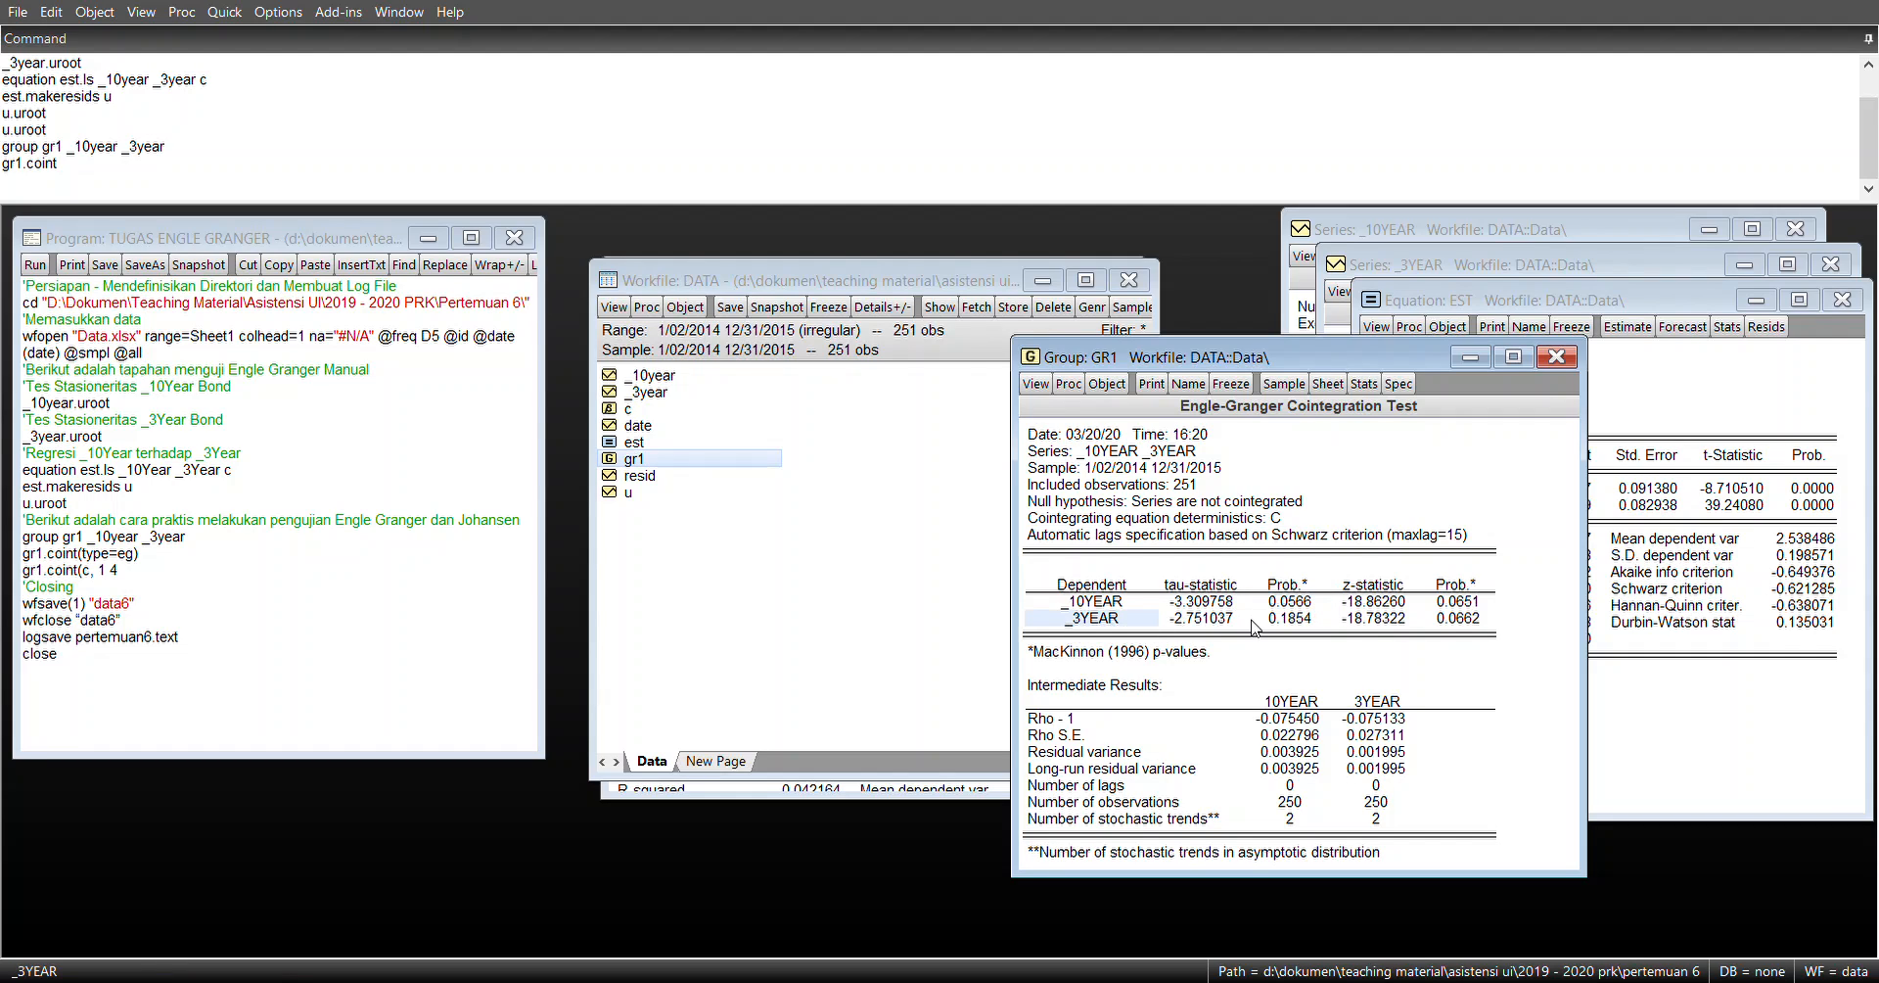
click(1305, 620)
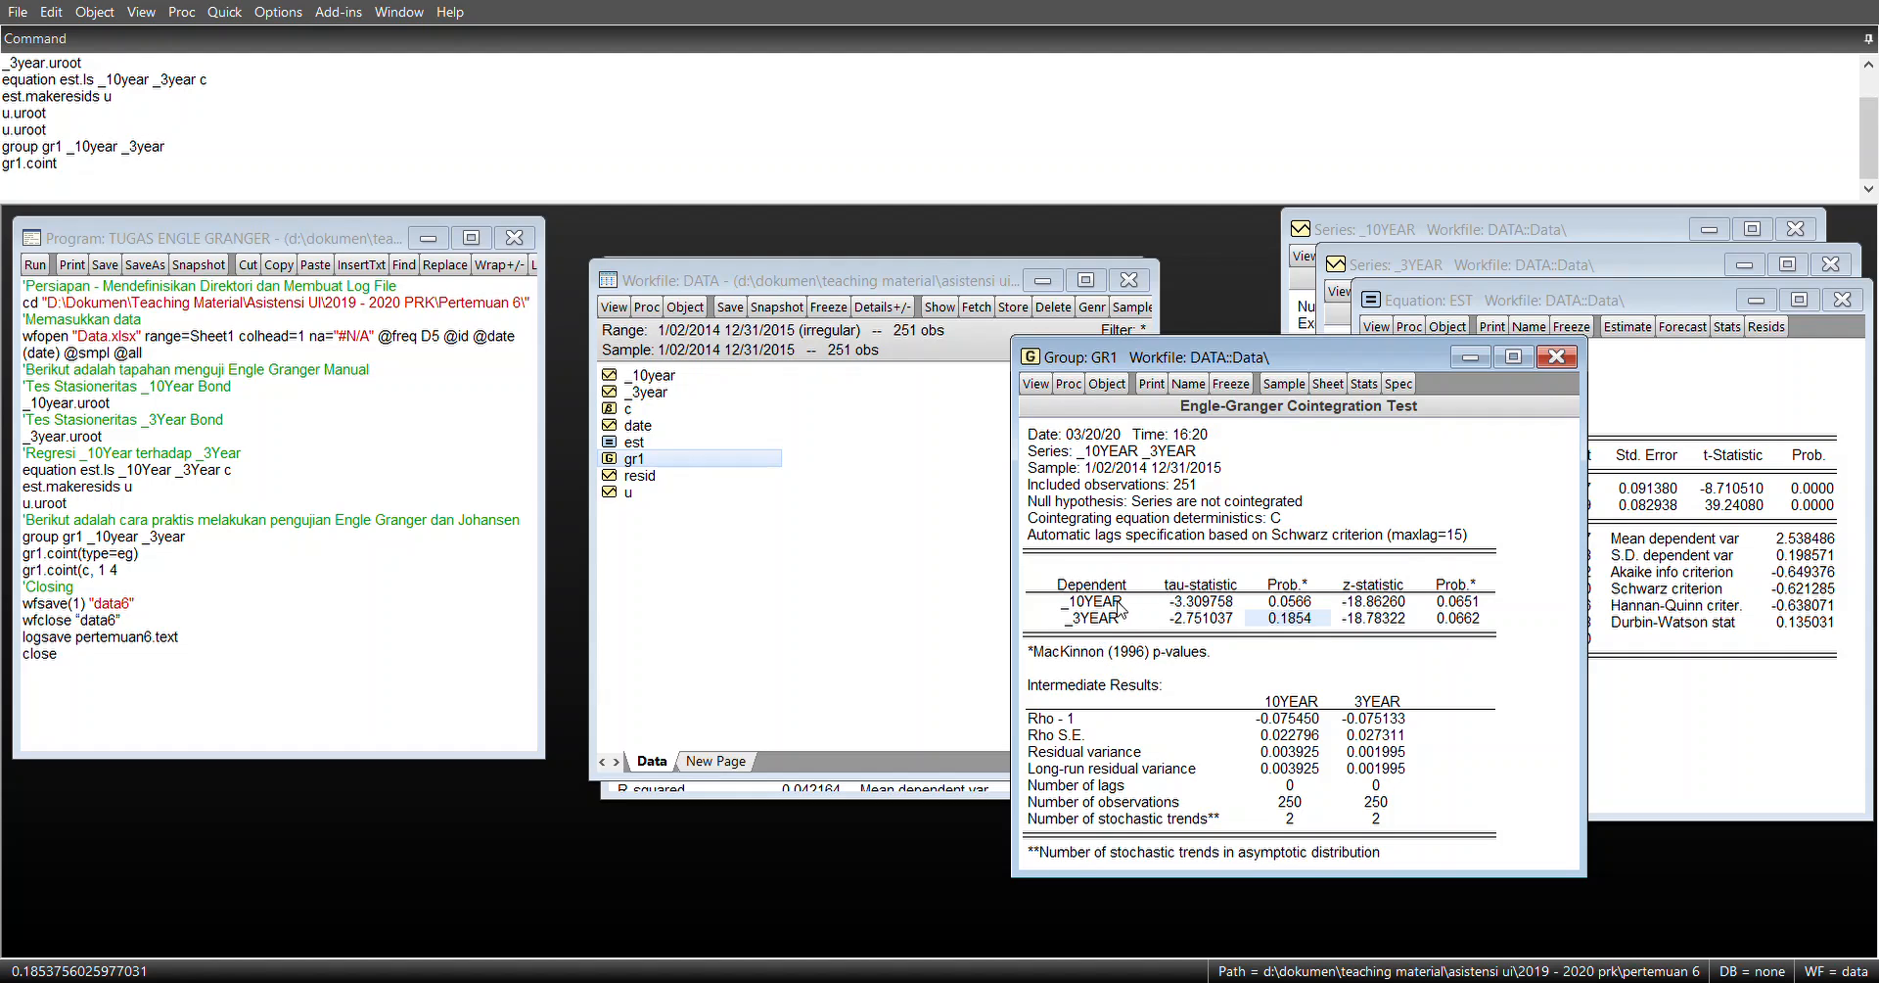
click(1282, 601)
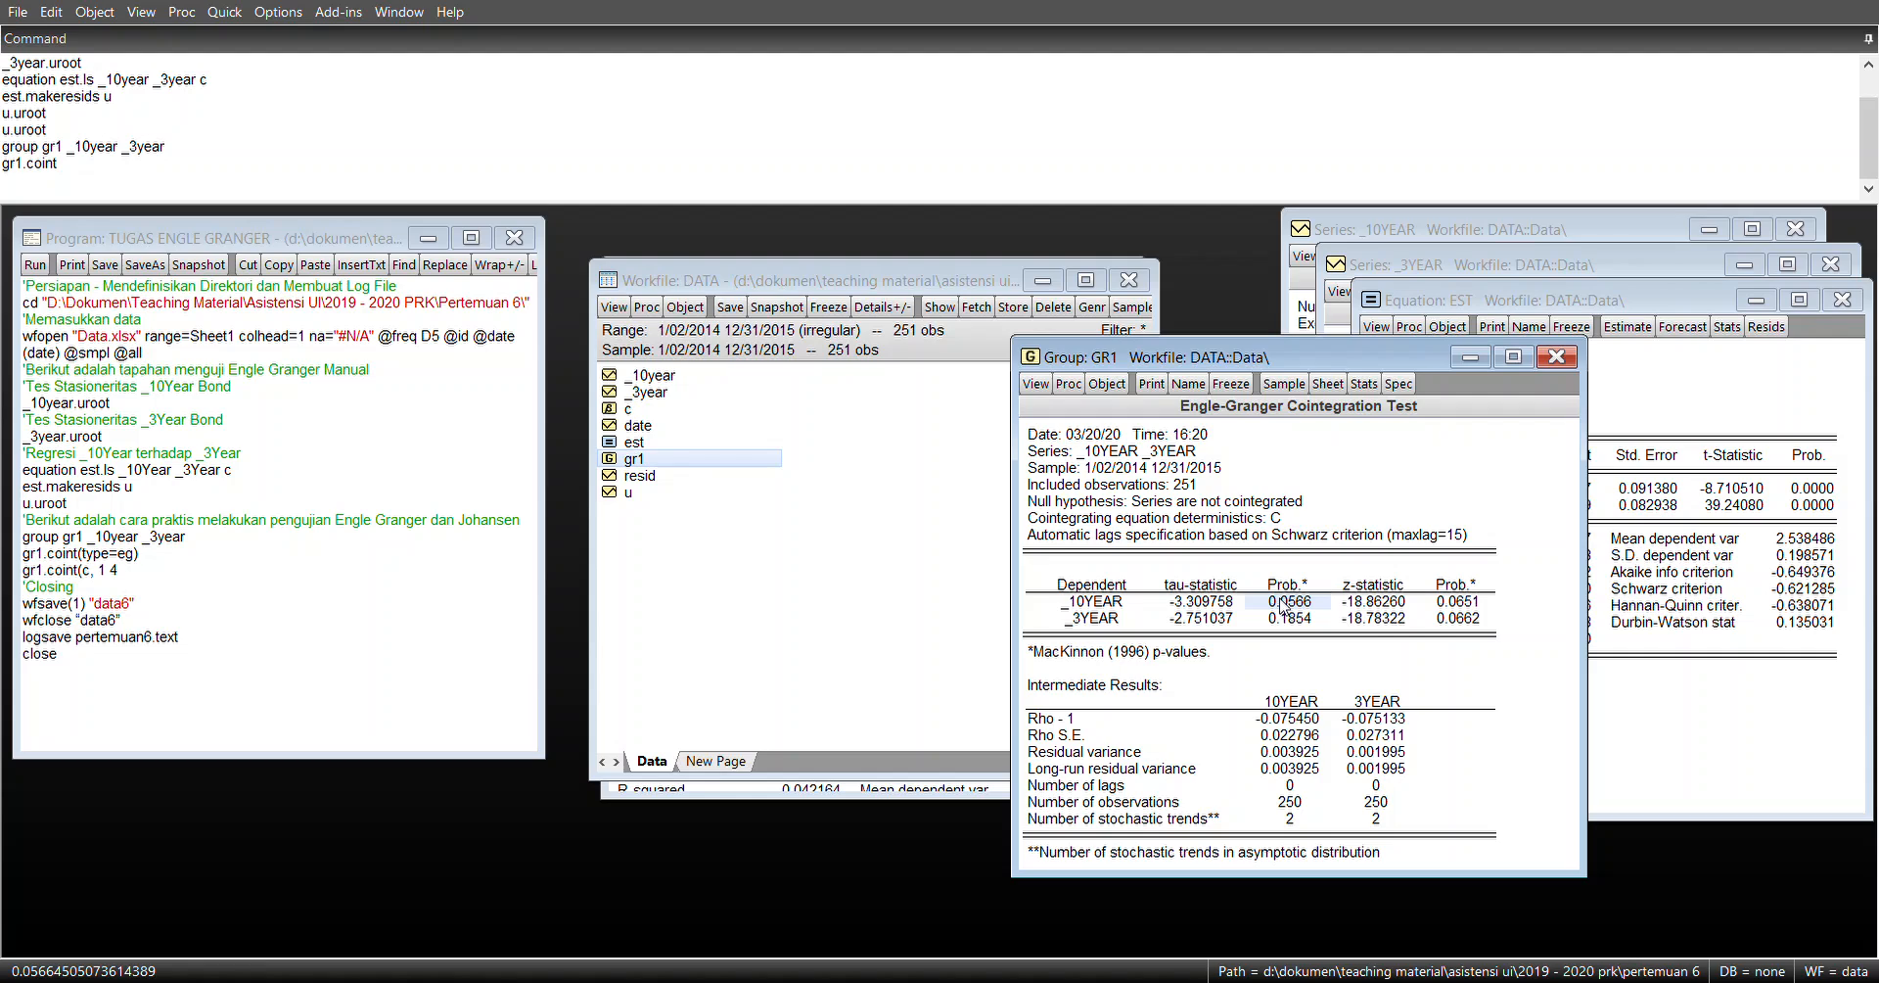
click(1085, 621)
click(1287, 619)
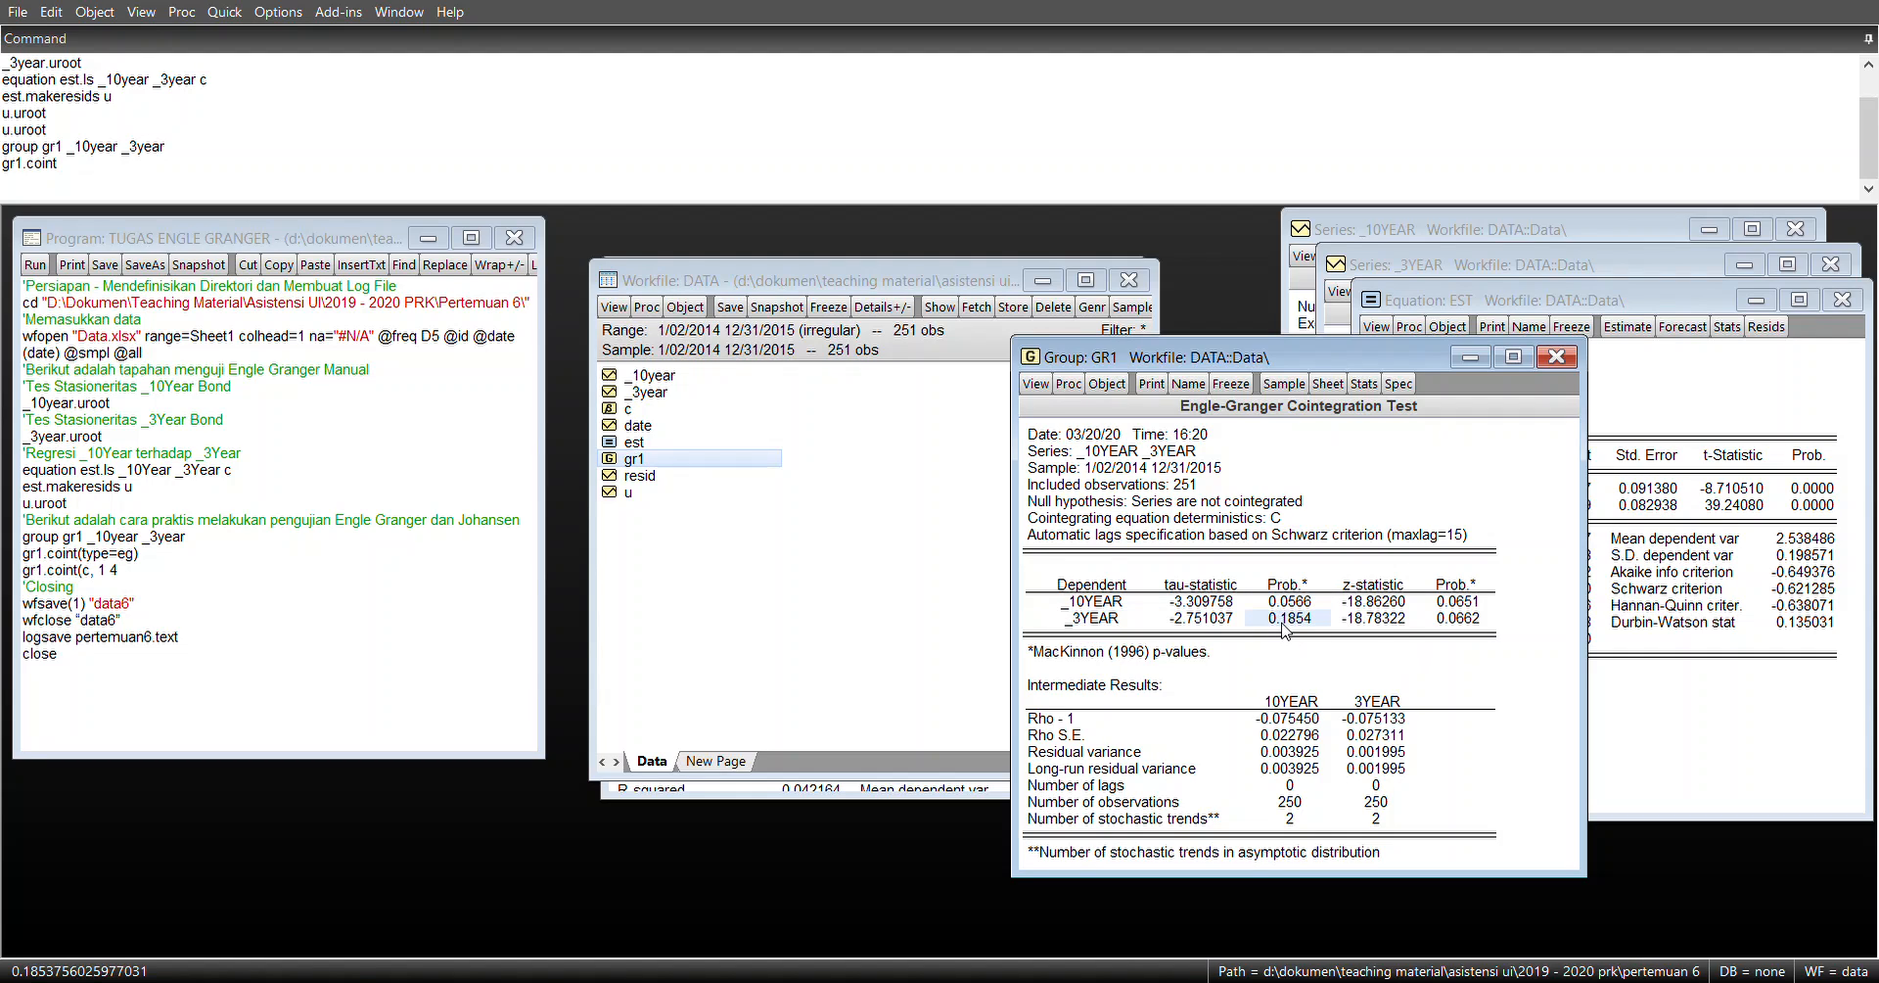
click(1458, 601)
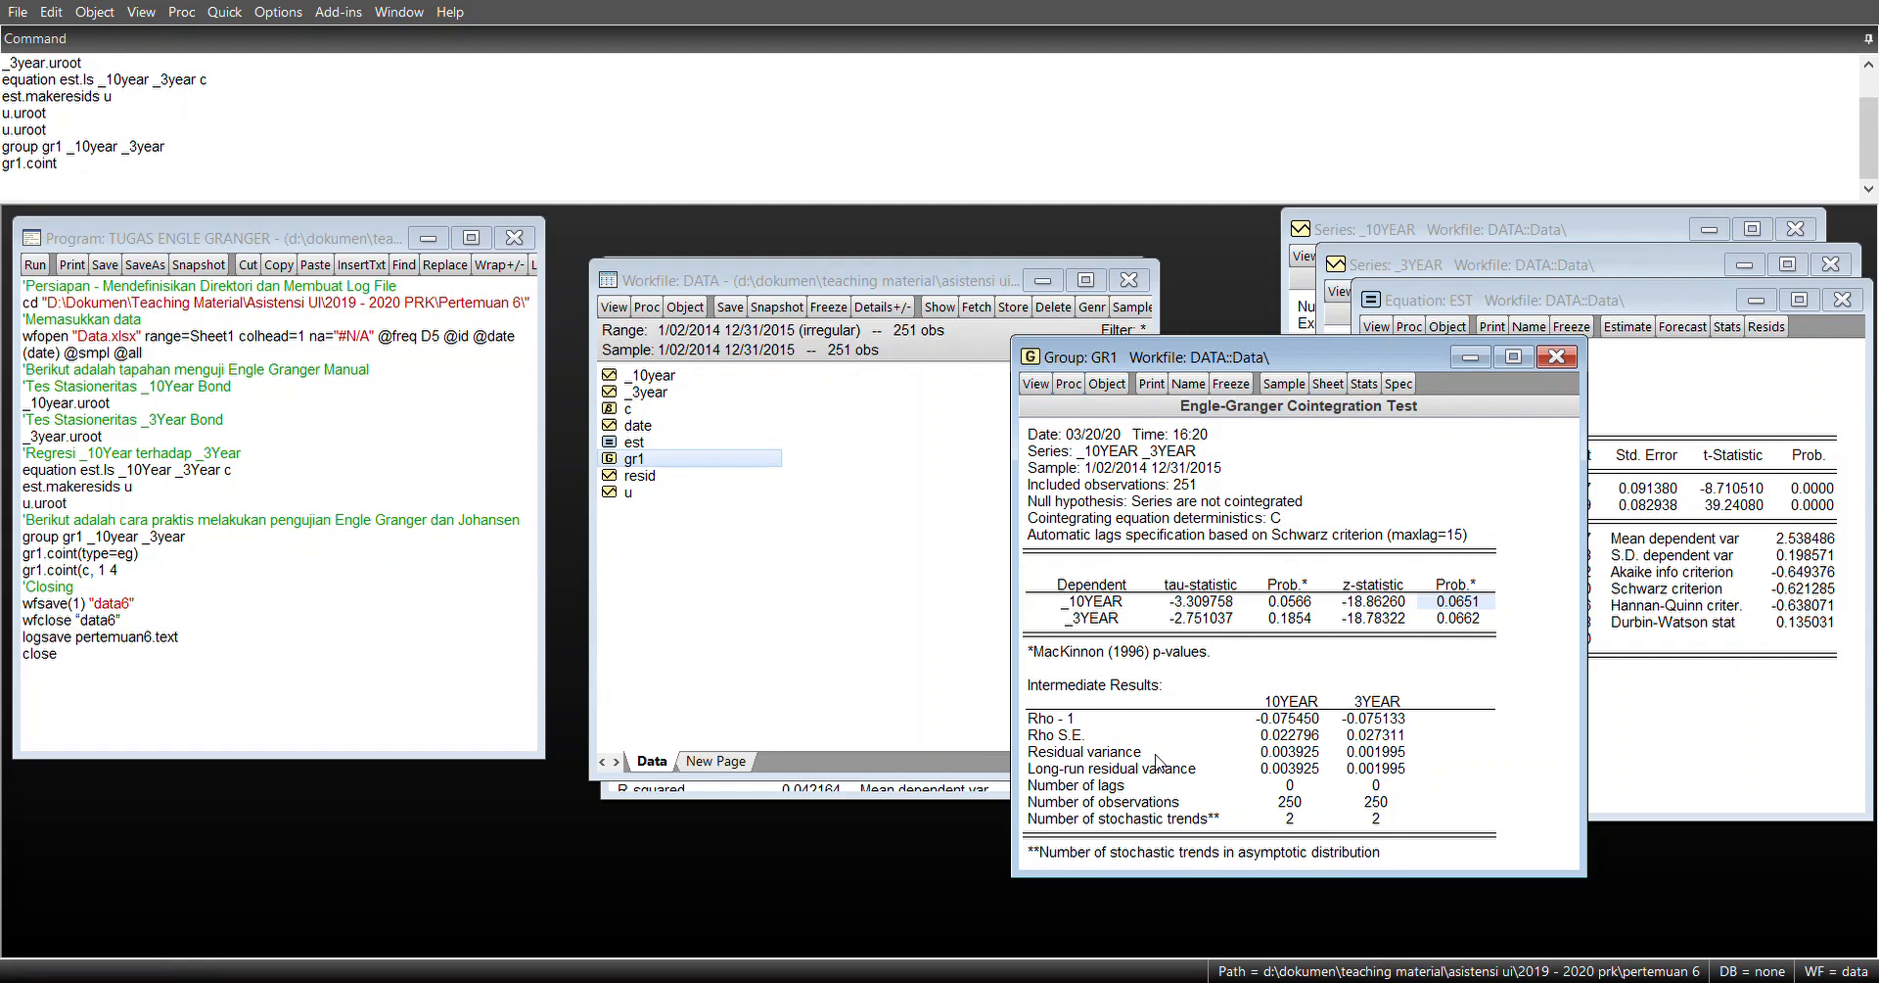
key(alt+Tab)
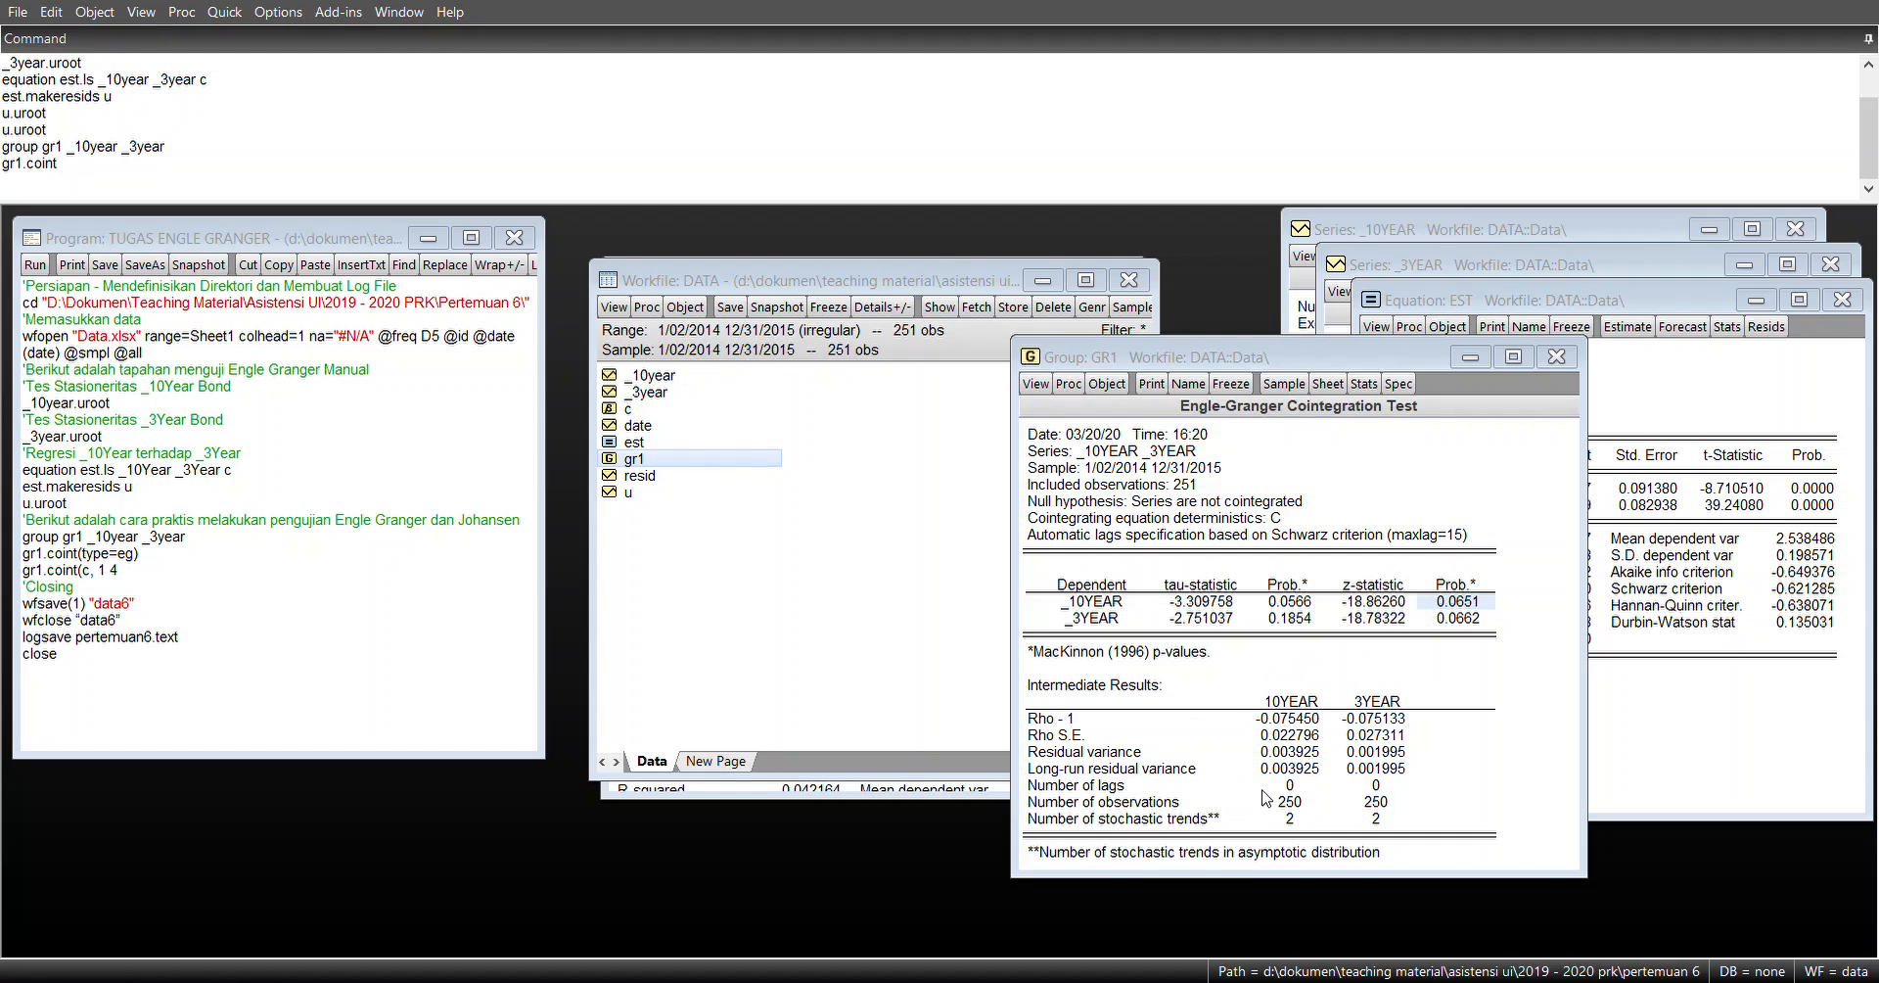
click(1253, 779)
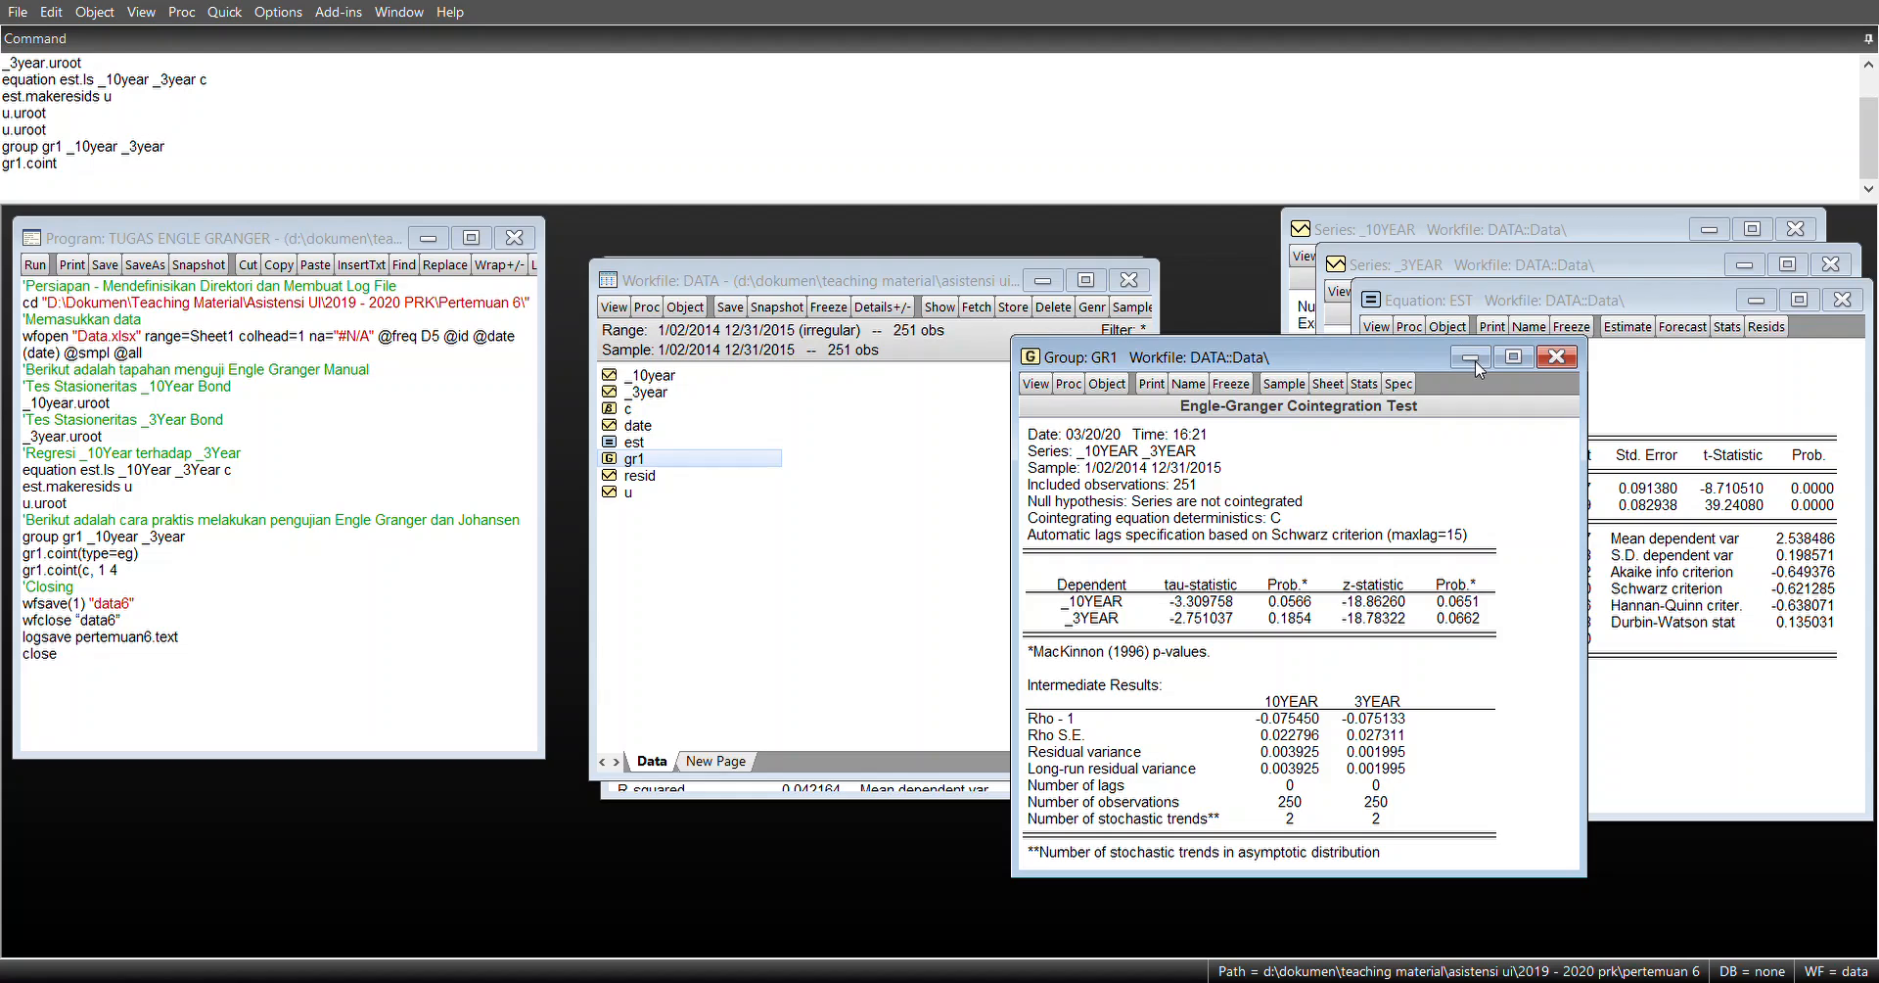
click(1299, 189)
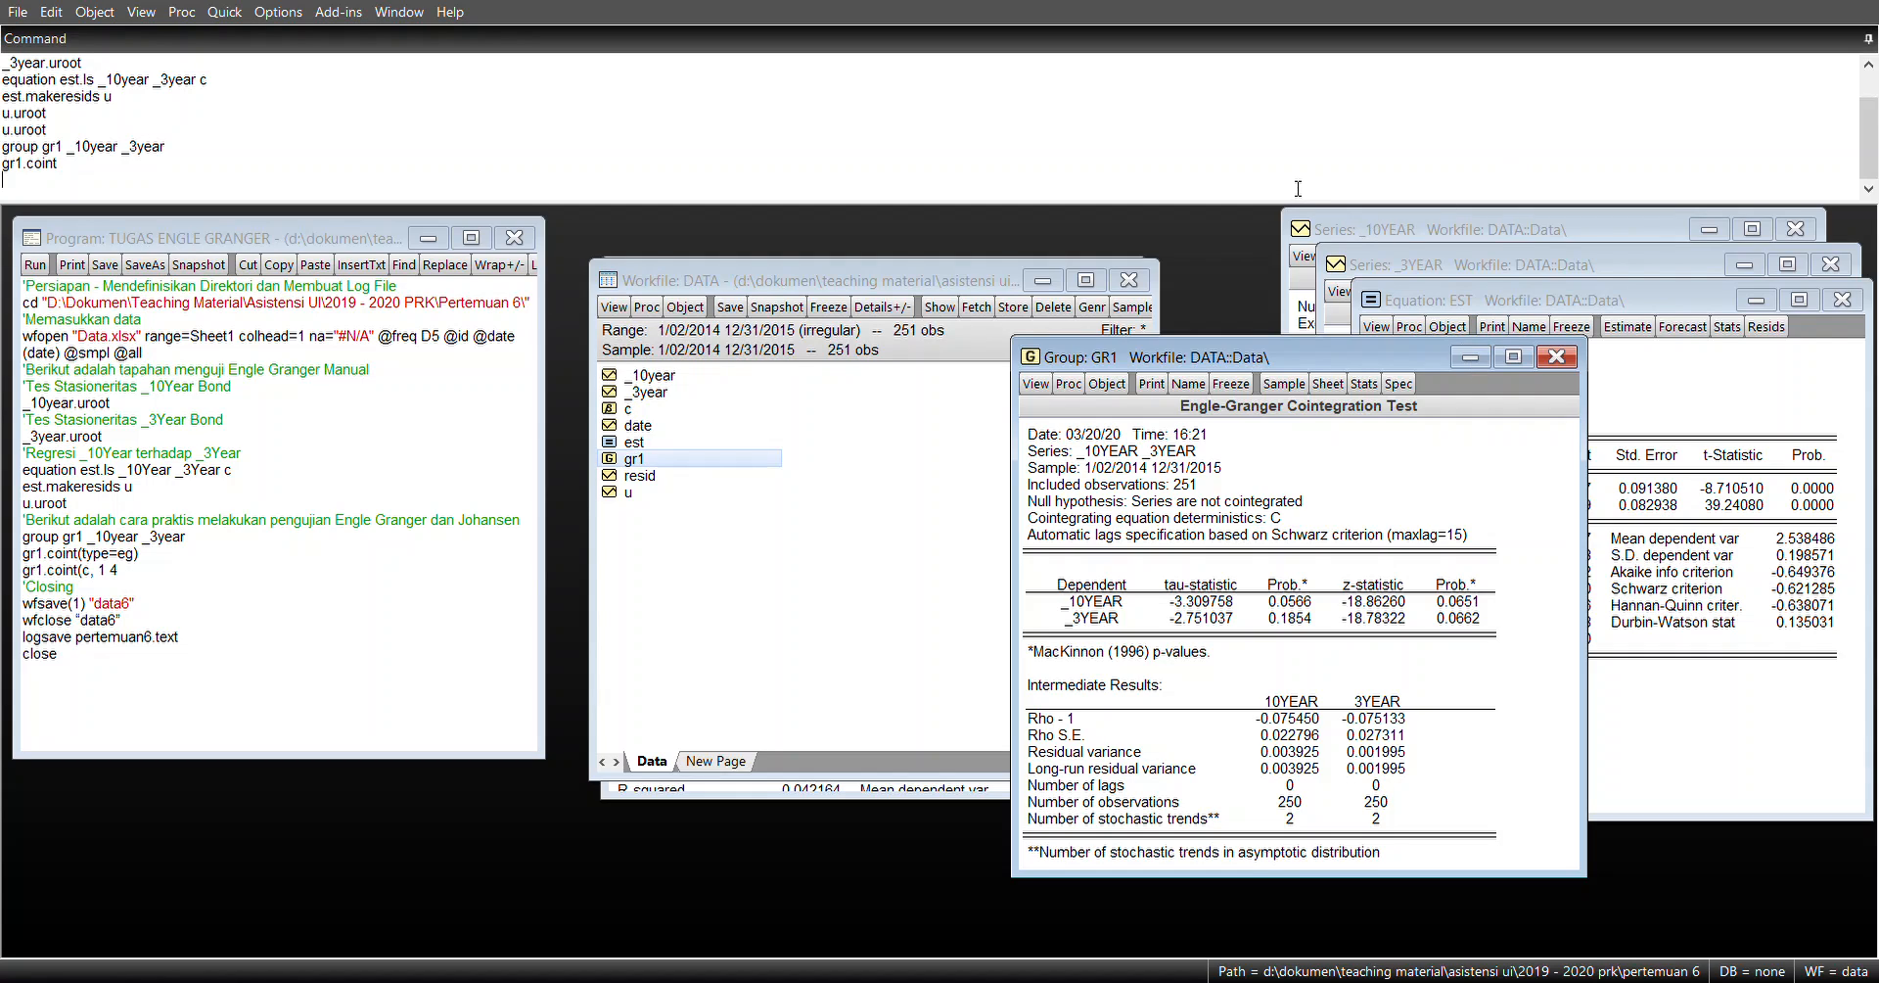
click(1206, 163)
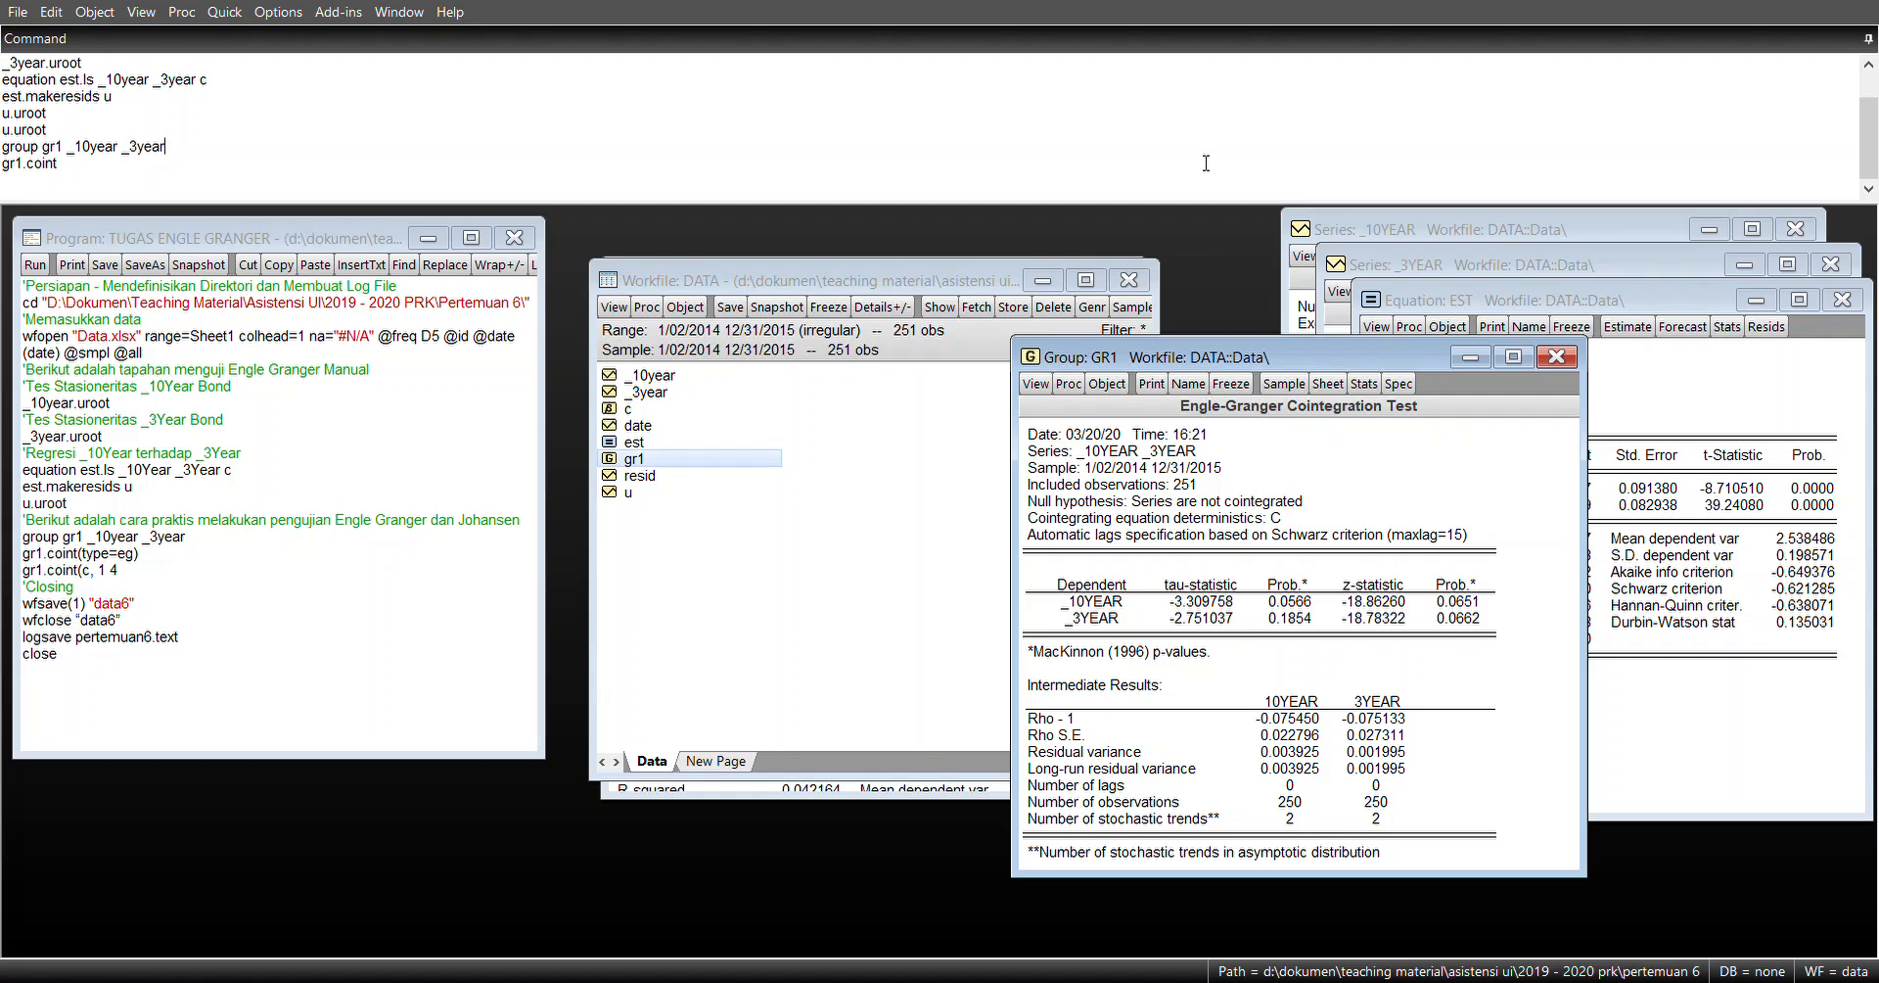